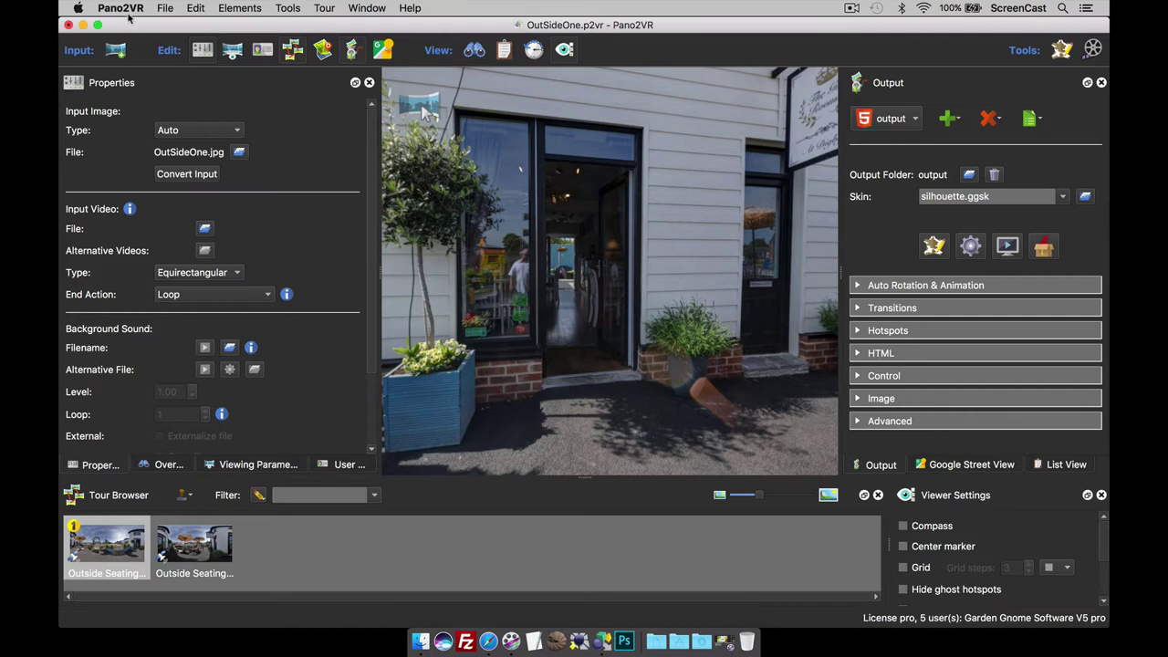
# Open Pano2VR Preferences and widen the dialog until every category, including General, is visible.
pyautogui.click(125, 9)
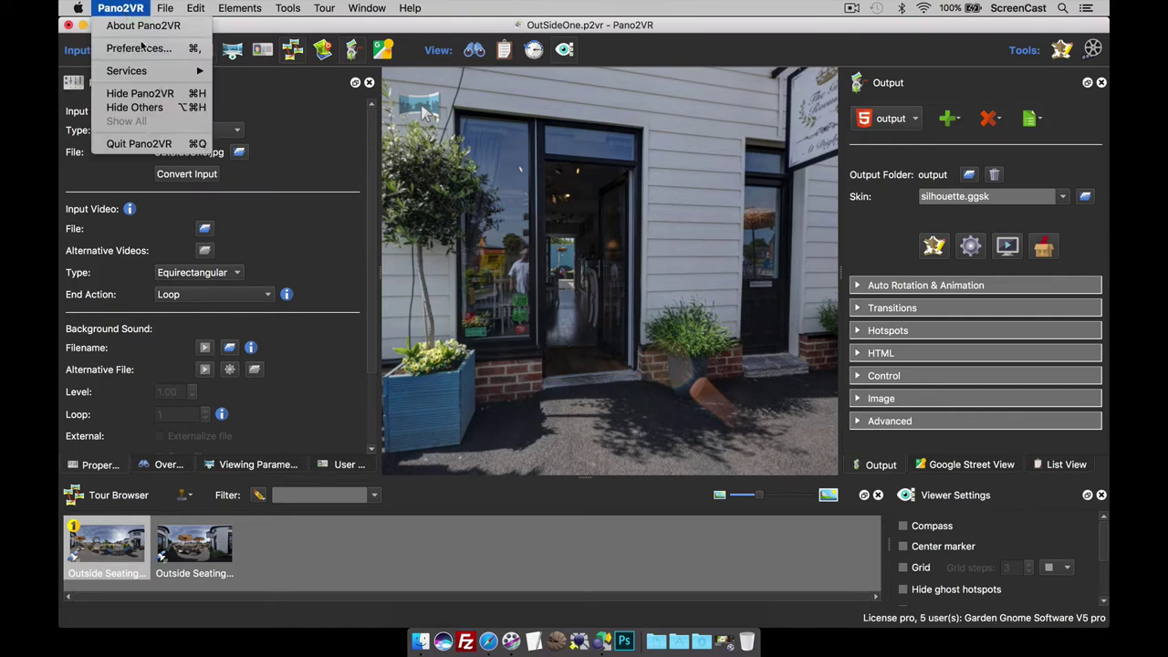
pyautogui.click(142, 49)
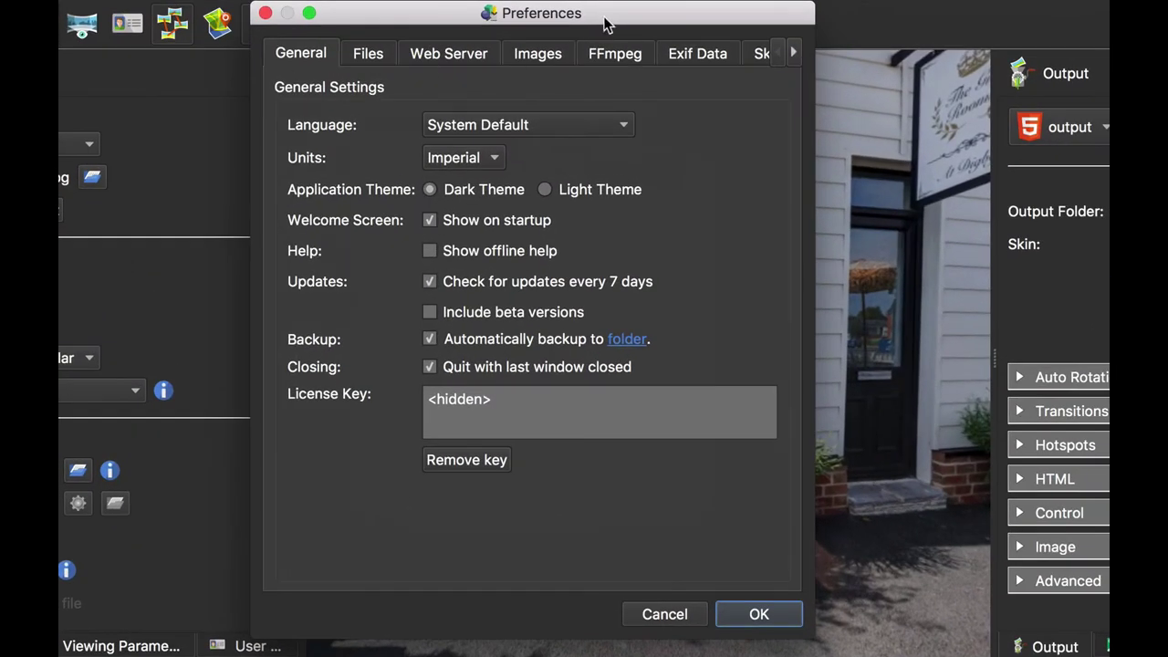
pyautogui.moveTo(603, 22); pyautogui.dragTo(623, 35)
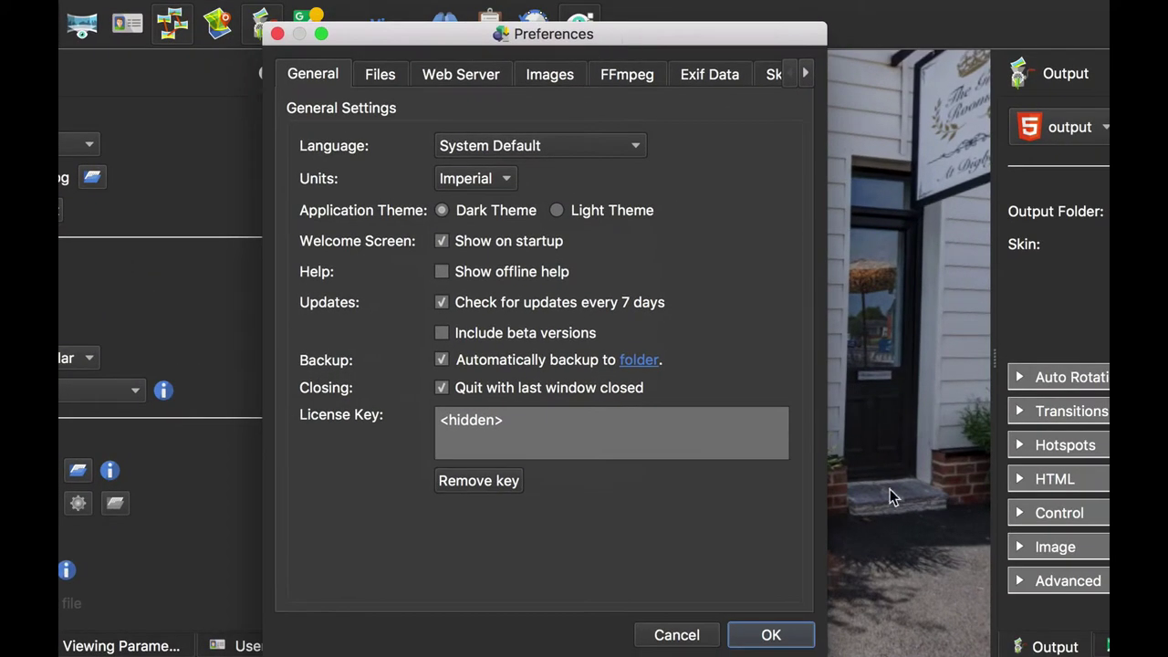
pyautogui.moveTo(825, 649); pyautogui.dragTo(769, 622)
pyautogui.click(750, 74)
pyautogui.click(749, 74)
pyautogui.click(734, 75)
pyautogui.click(734, 74)
pyautogui.moveTo(769, 114); pyautogui.dragTo(993, 126)
pyautogui.moveTo(910, 39); pyautogui.dragTo(926, 42)
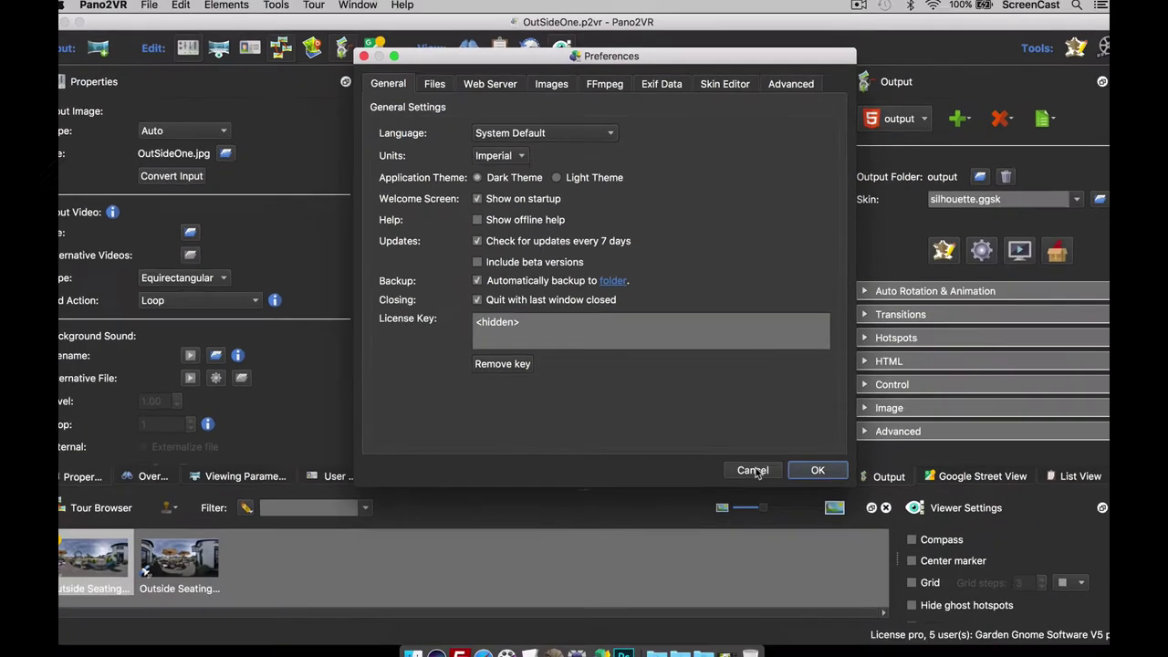
# Dismiss Preferences with OK, view the online ggnome.com help in Safari, then close it.
pyautogui.click(902, 623)
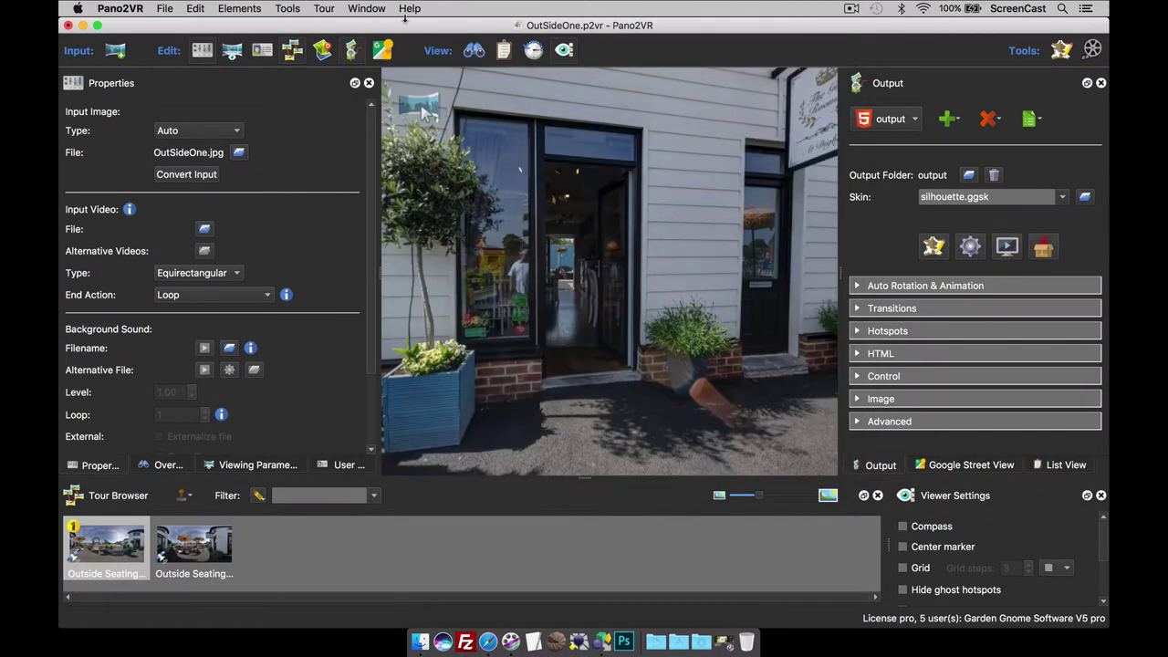
pyautogui.click(409, 9)
pyautogui.click(431, 46)
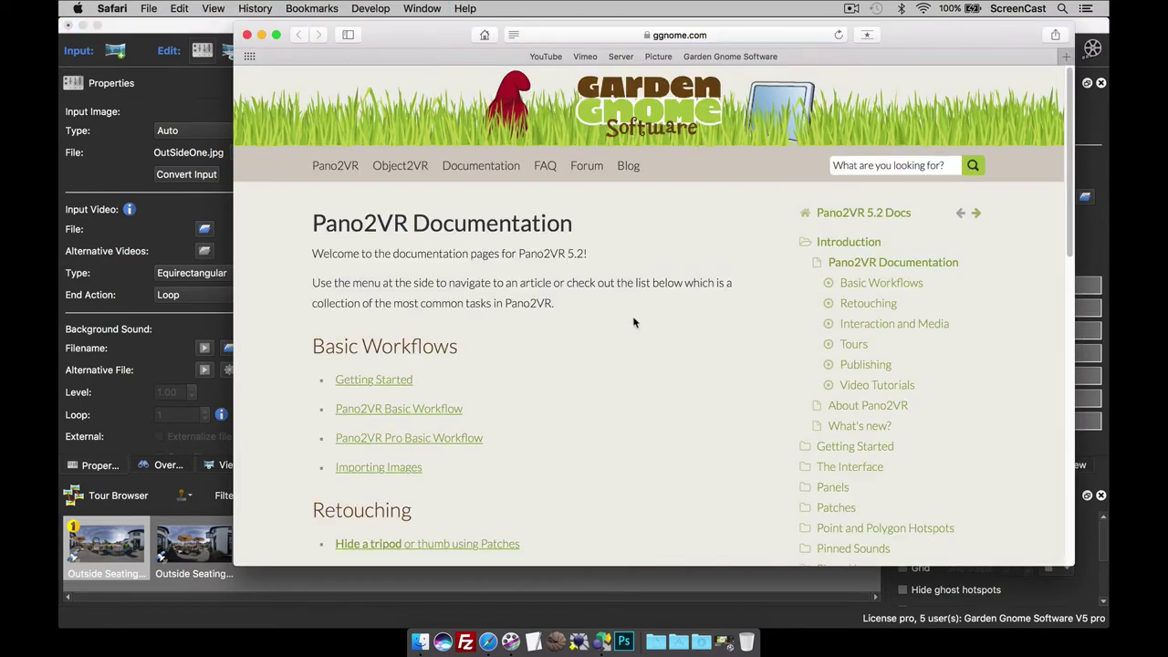
pyautogui.scroll(-15, 628, 333)
pyautogui.scroll(15, 628, 333)
pyautogui.click(247, 34)
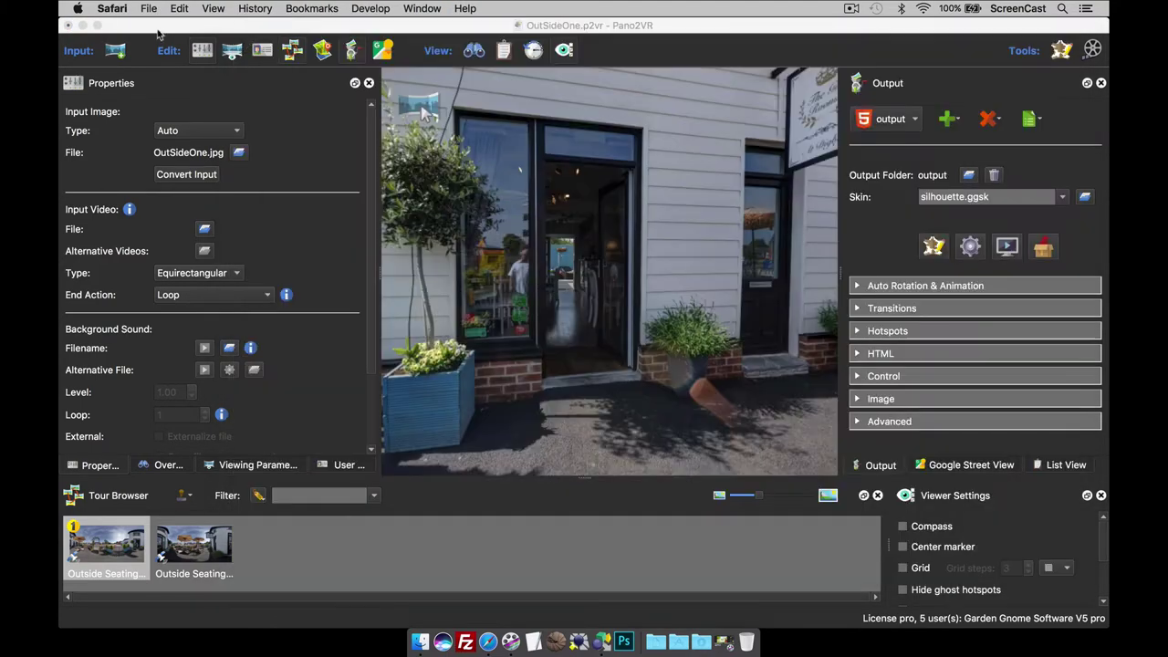
# Enable Show offline help in Preferences, confirm with OK, and open the Help menu.
pyautogui.click(127, 28)
pyautogui.click(121, 9)
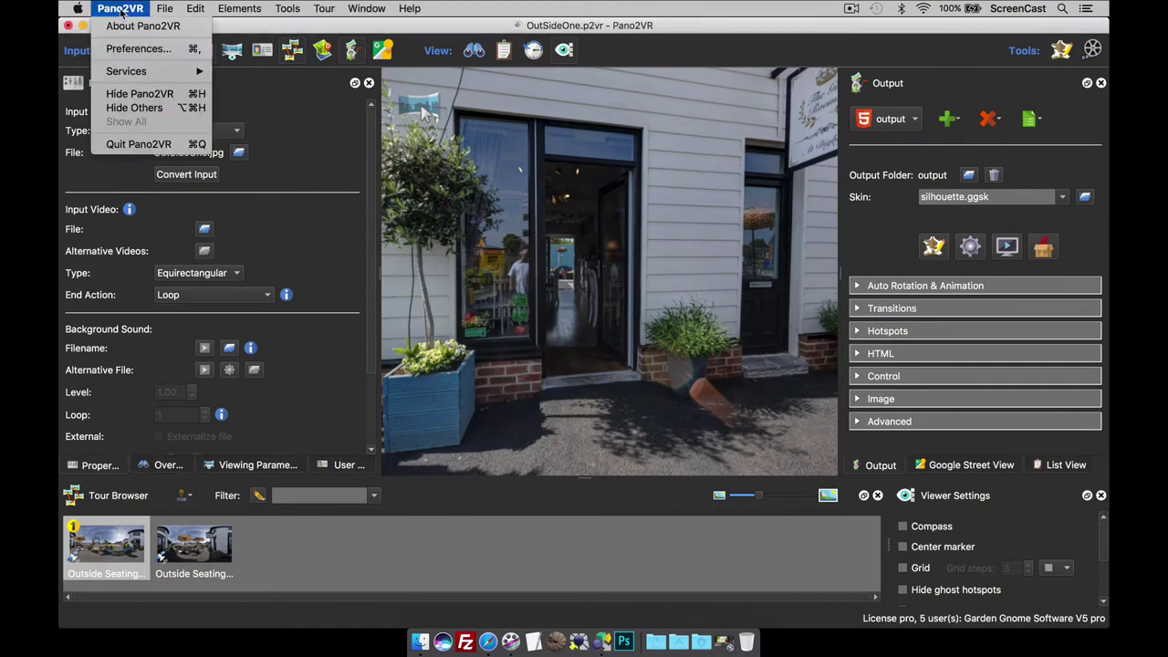
pyautogui.click(137, 49)
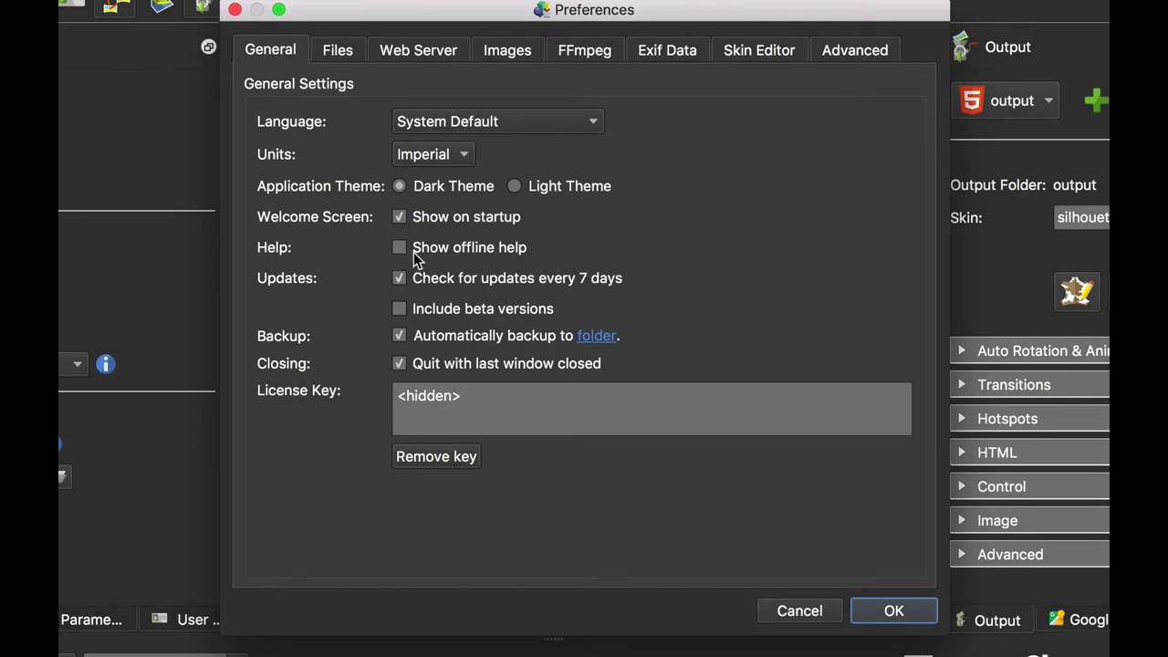
pyautogui.click(903, 610)
pyautogui.click(410, 9)
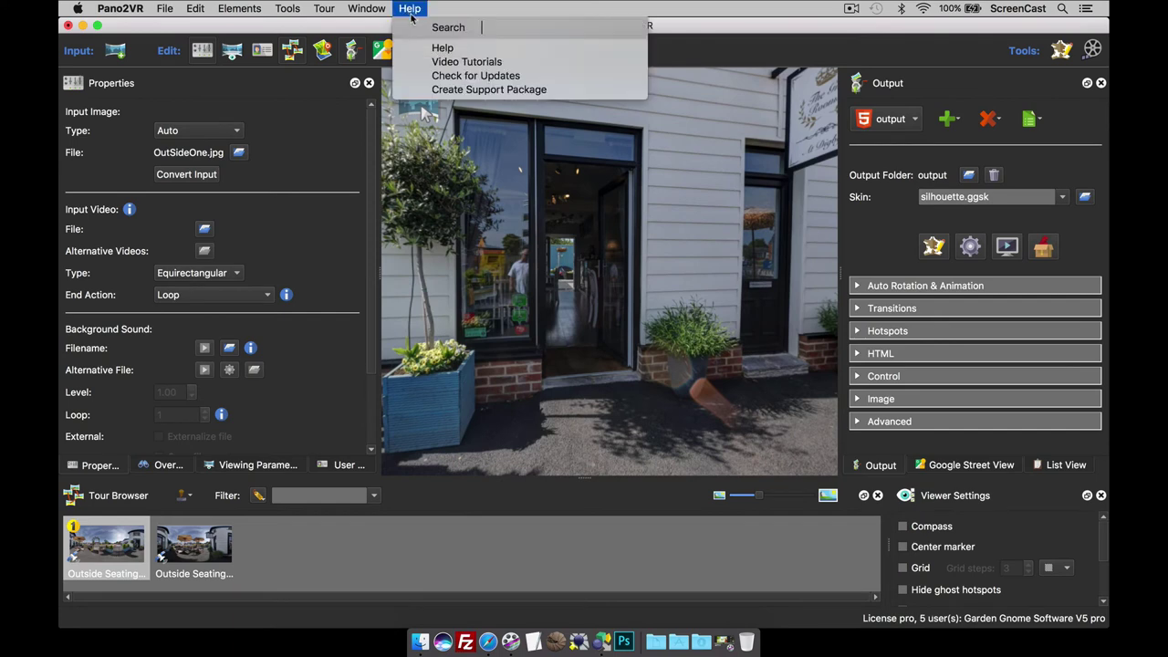
# View the local Pano2VR 5.2 documentation from localhost in Safari, then close it.
pyautogui.click(434, 45)
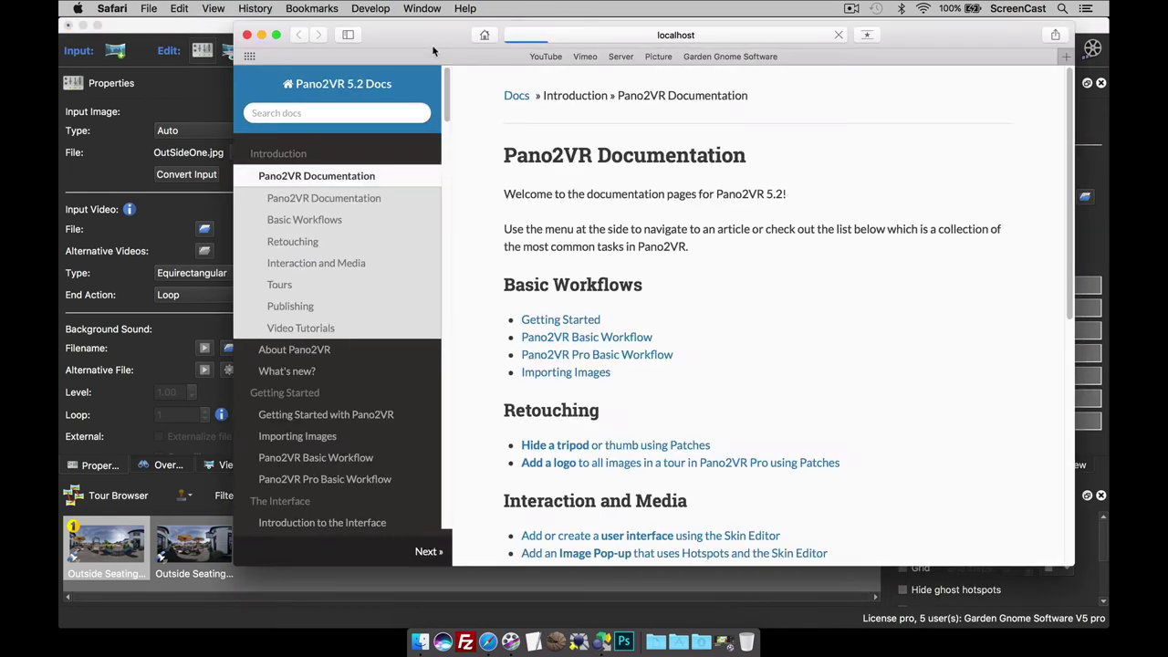
pyautogui.moveTo(433, 35); pyautogui.dragTo(418, 32)
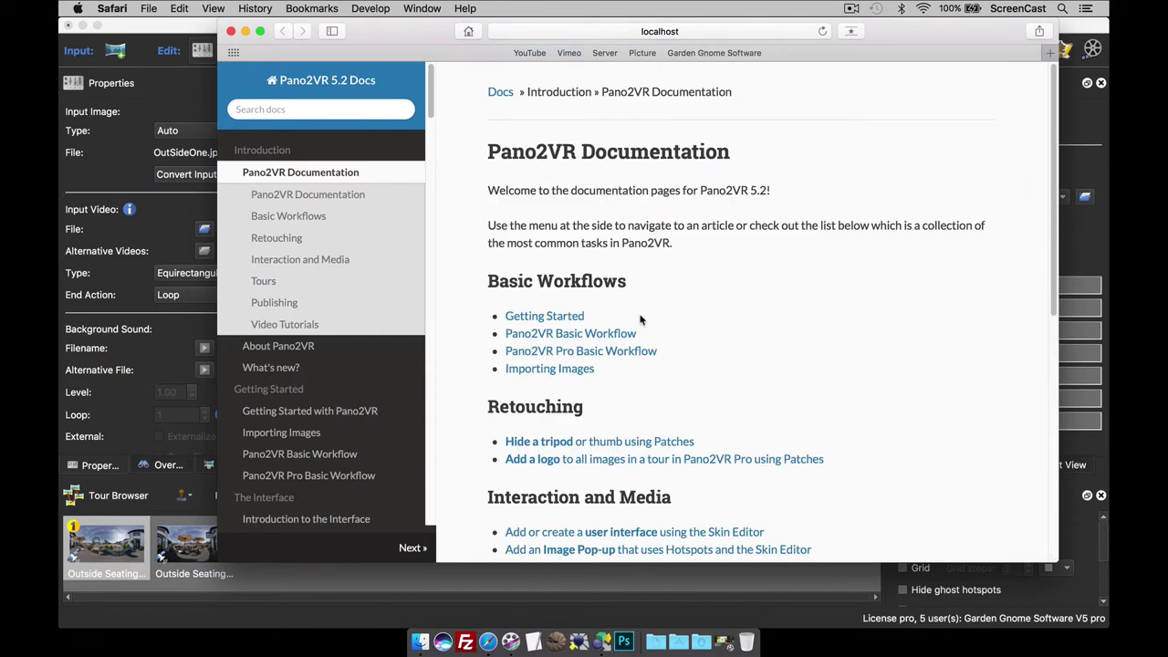
pyautogui.click(231, 32)
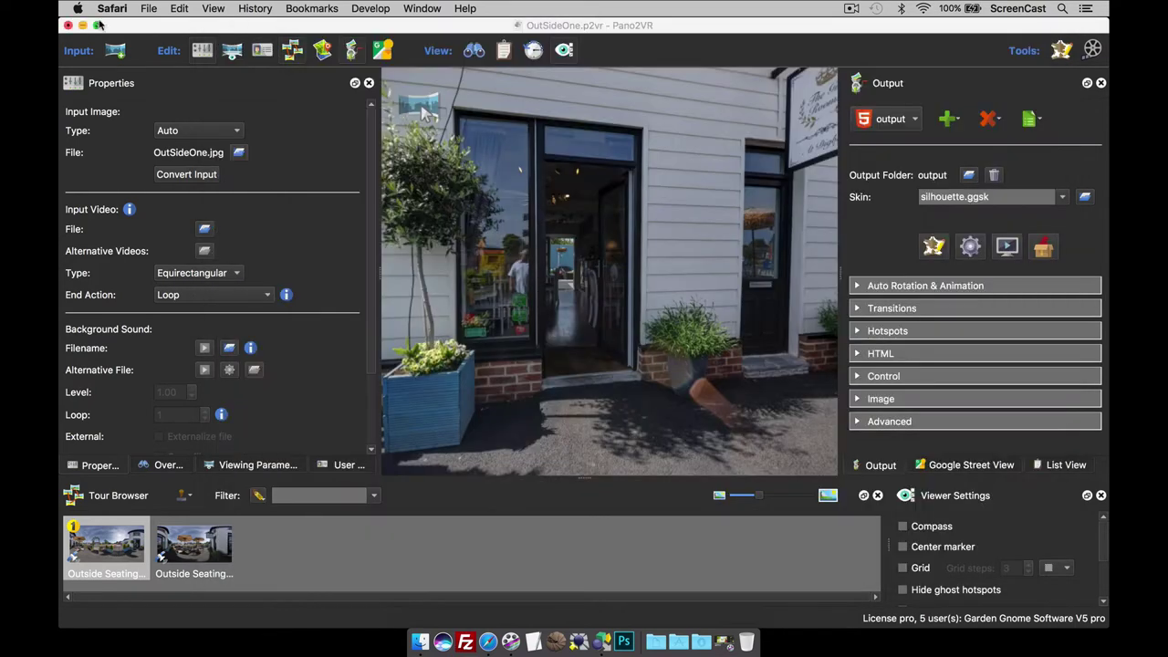
pyautogui.click(145, 32)
# Tick Include beta versions on the General tab of Pano2VR Preferences.
pyautogui.click(114, 8)
pyautogui.click(118, 50)
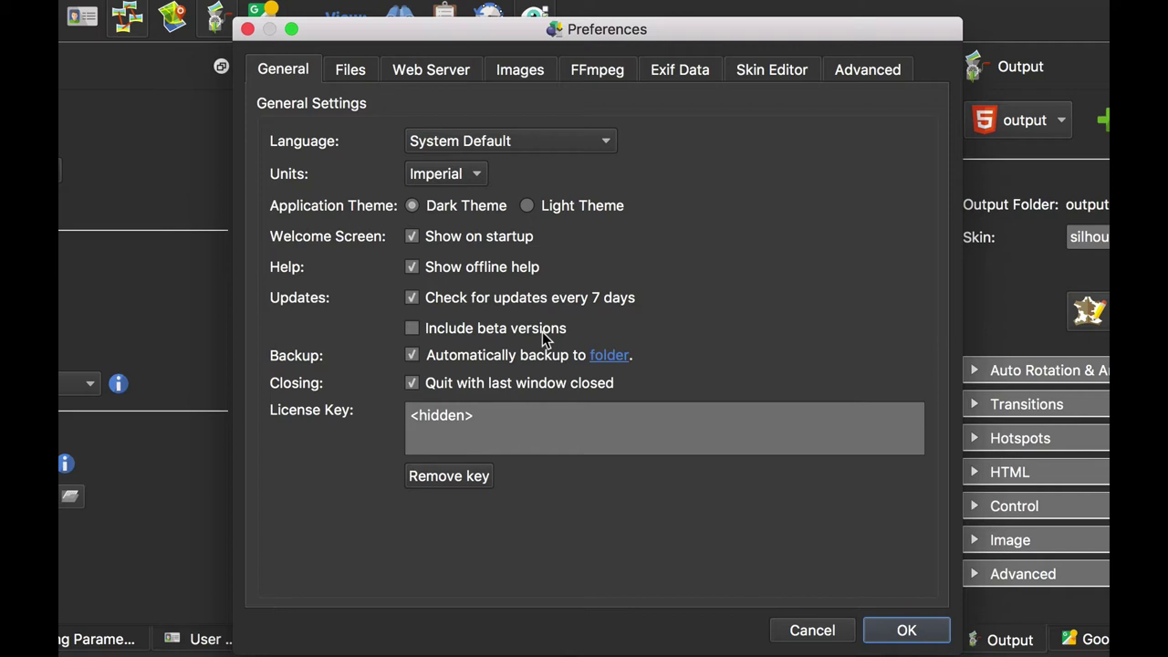
pyautogui.click(414, 331)
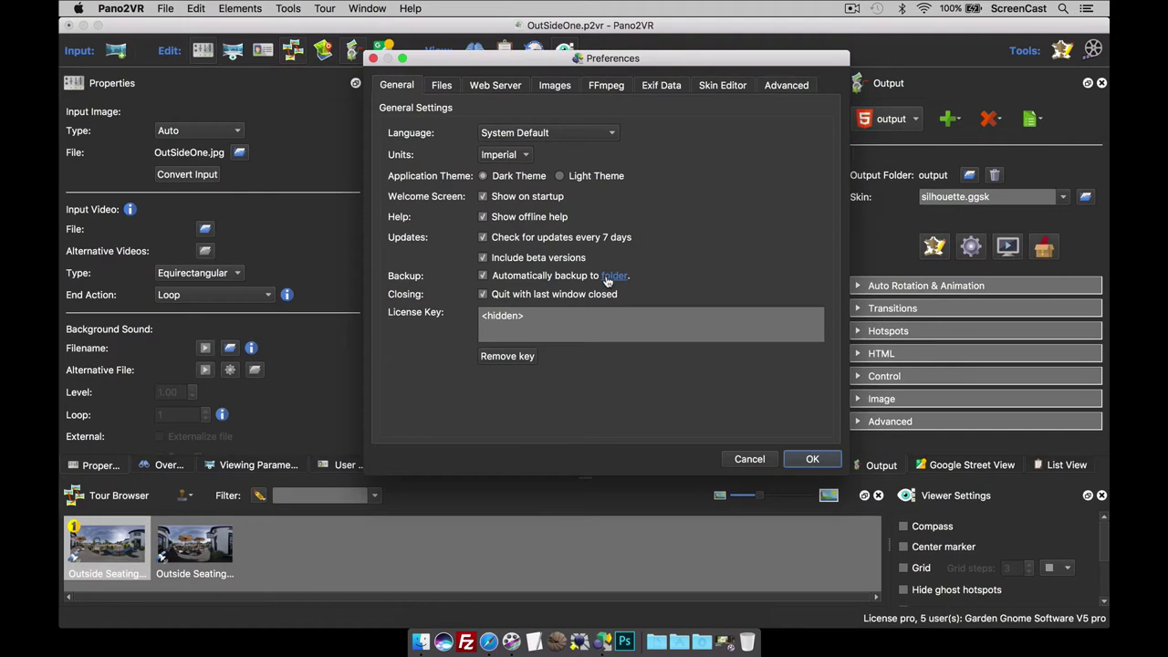
# Open the Backup folder link in Finder and enter the Autobackup folder.
pyautogui.click(608, 276)
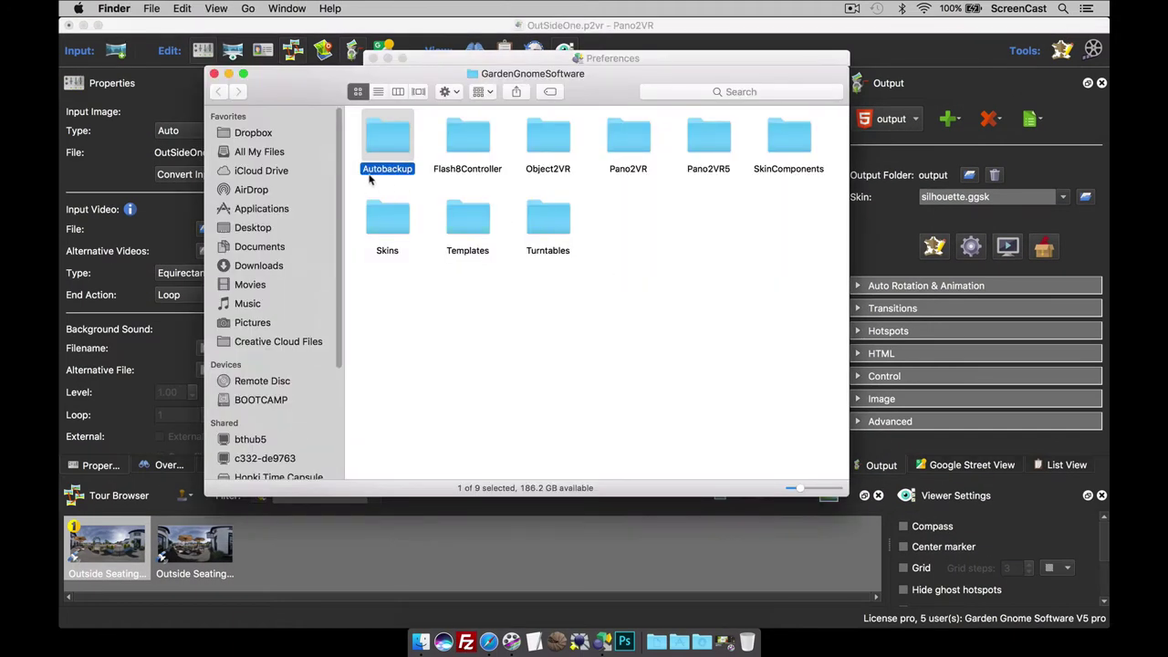
pyautogui.doubleClick(393, 144)
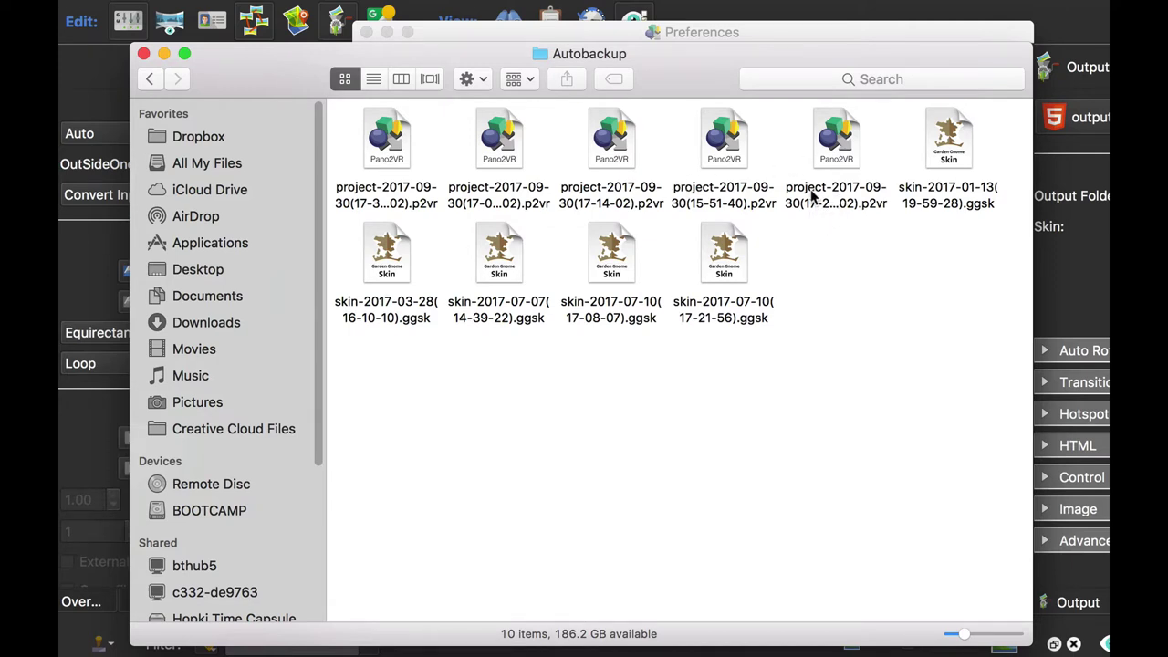
# Check the newest .p2vr backup's full name, then close Finder and return to Preferences.
pyautogui.click(849, 203)
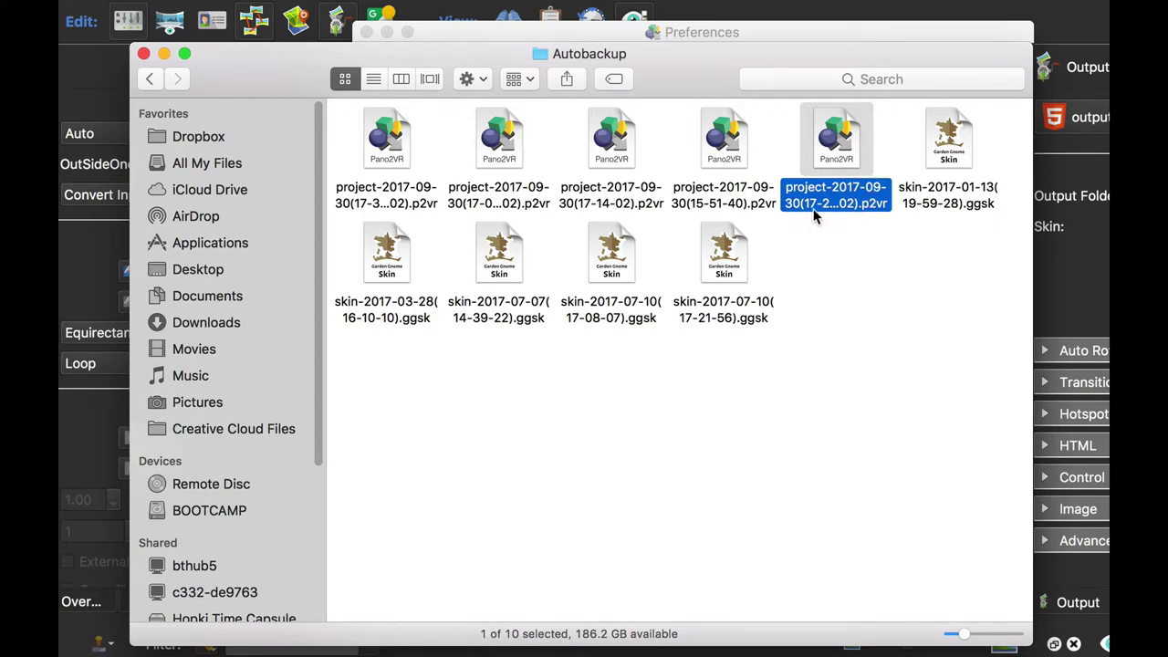
pyautogui.click(836, 208)
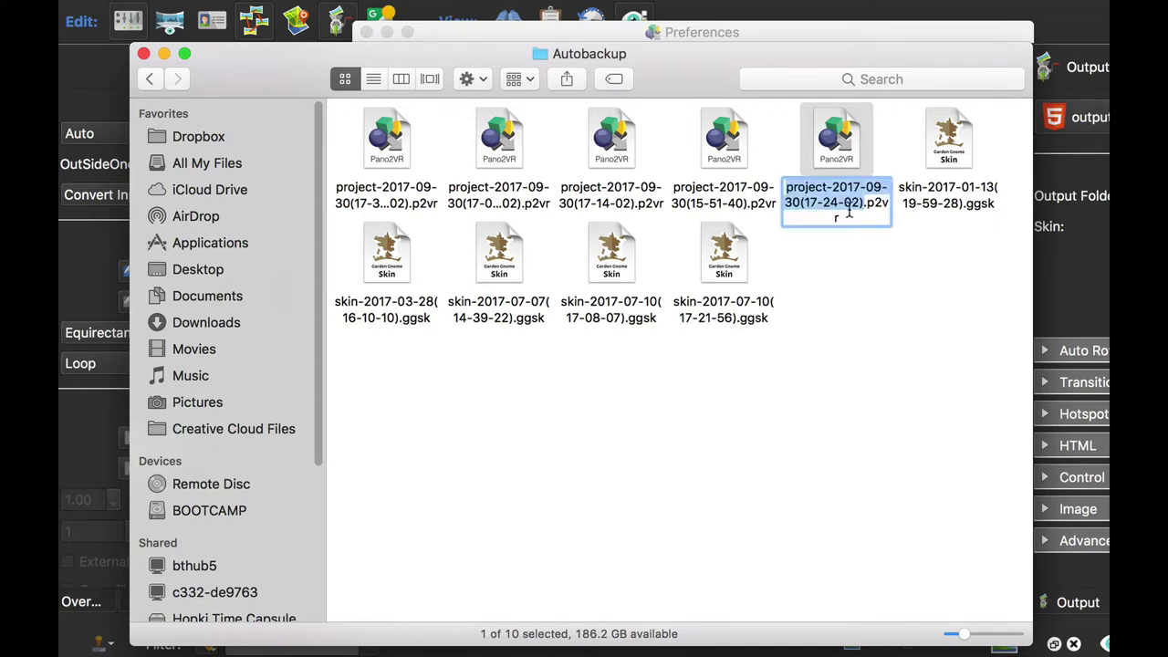
pyautogui.click(861, 254)
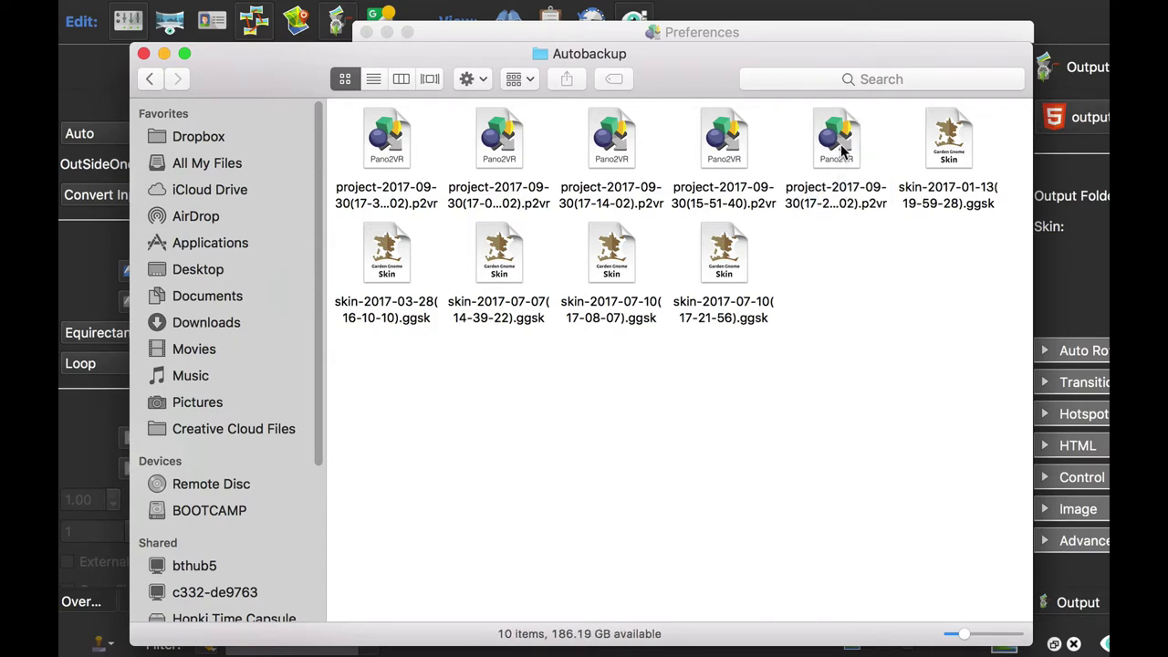
pyautogui.click(843, 153)
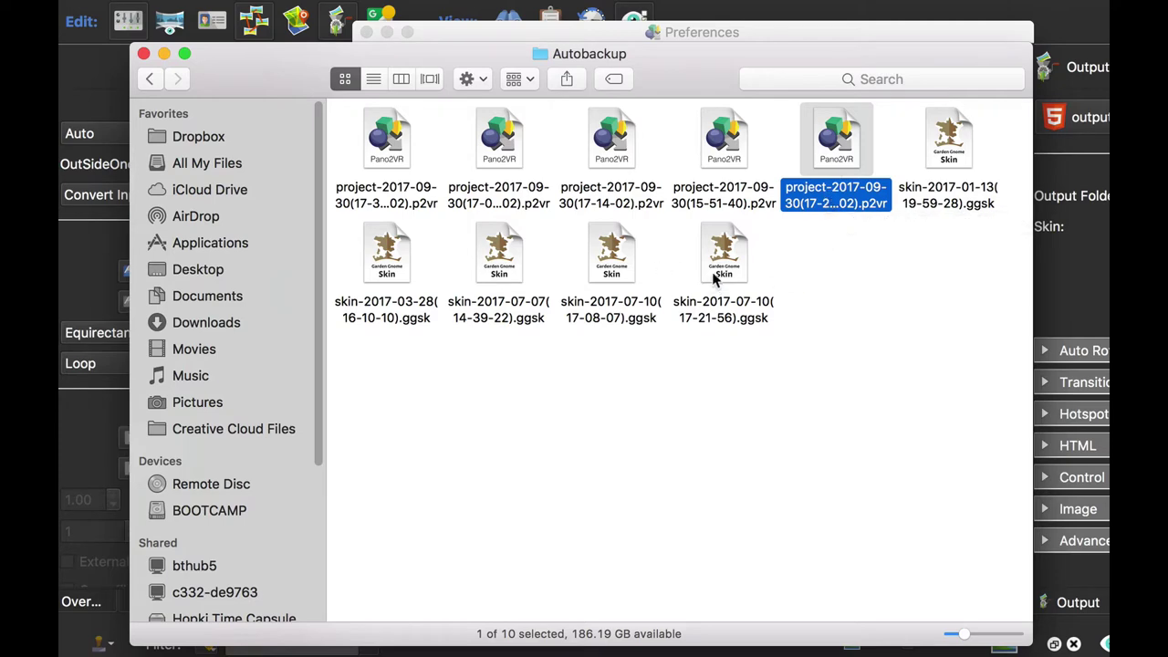
pyautogui.click(144, 54)
pyautogui.moveTo(544, 38); pyautogui.dragTo(514, 58)
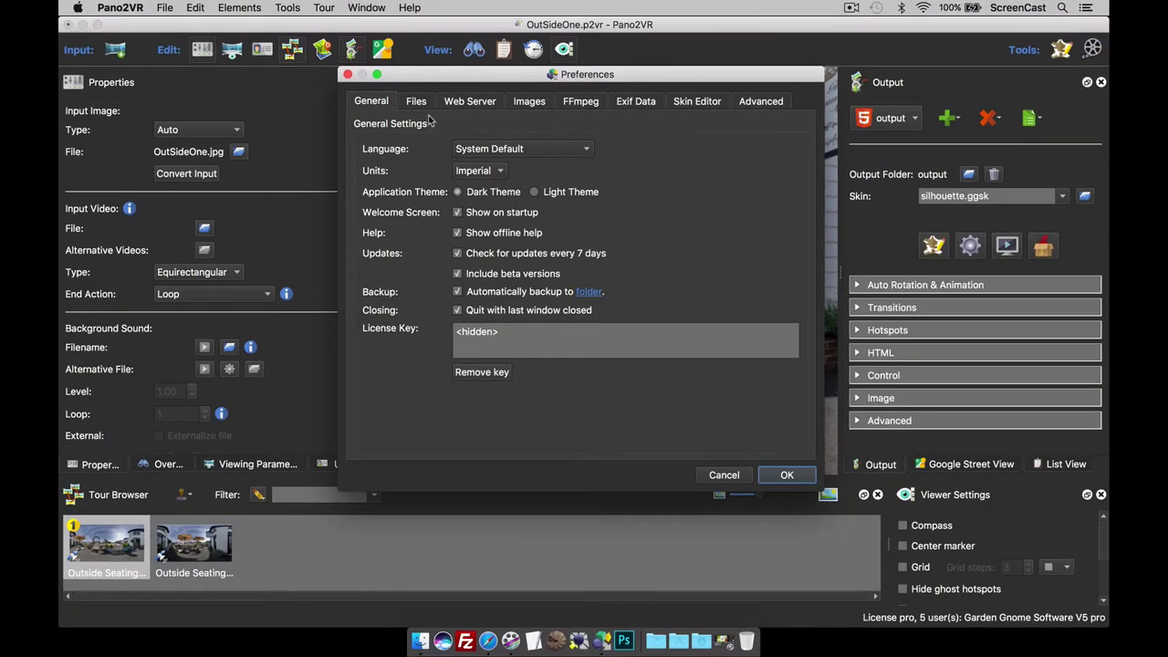
# Switch Preferences to the Files tab listing skin, template and cache directories.
pyautogui.click(415, 102)
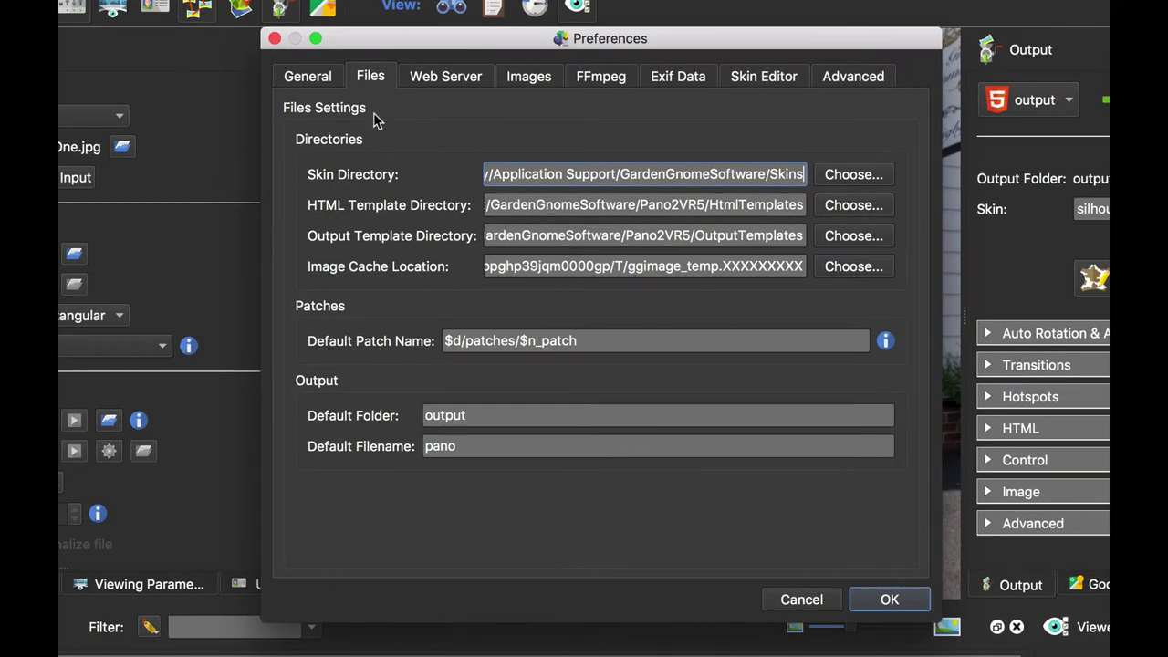
# Reveal the Skin Directory in Finder via its Open in Finder context option.
pyautogui.rightClick(607, 174)
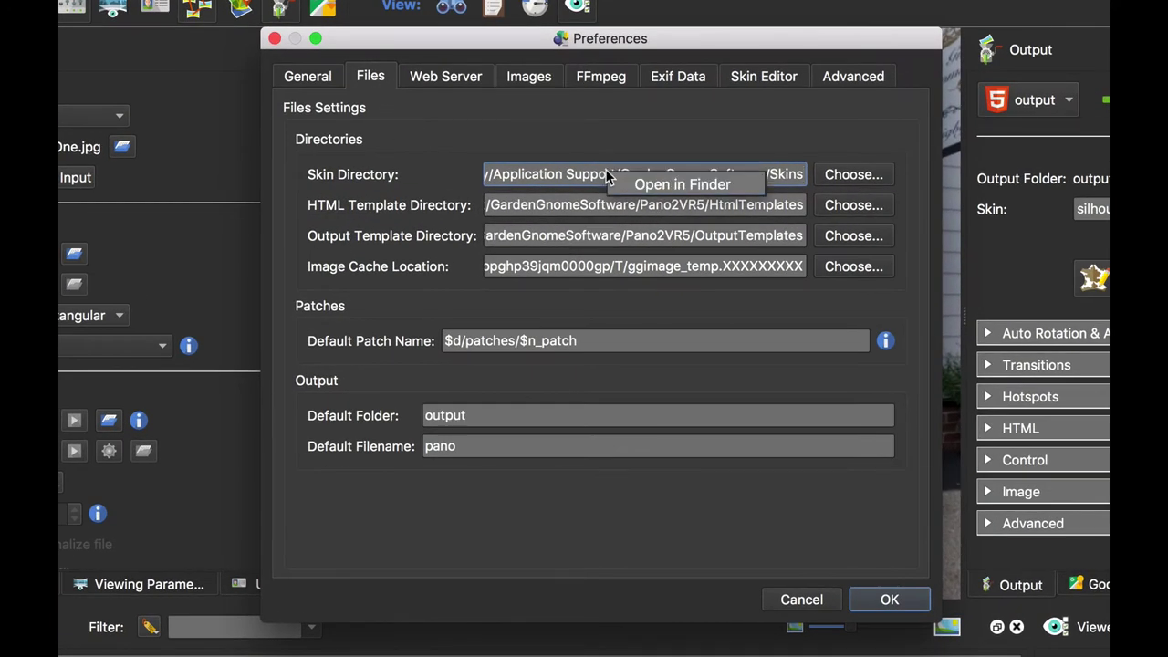
pyautogui.click(685, 189)
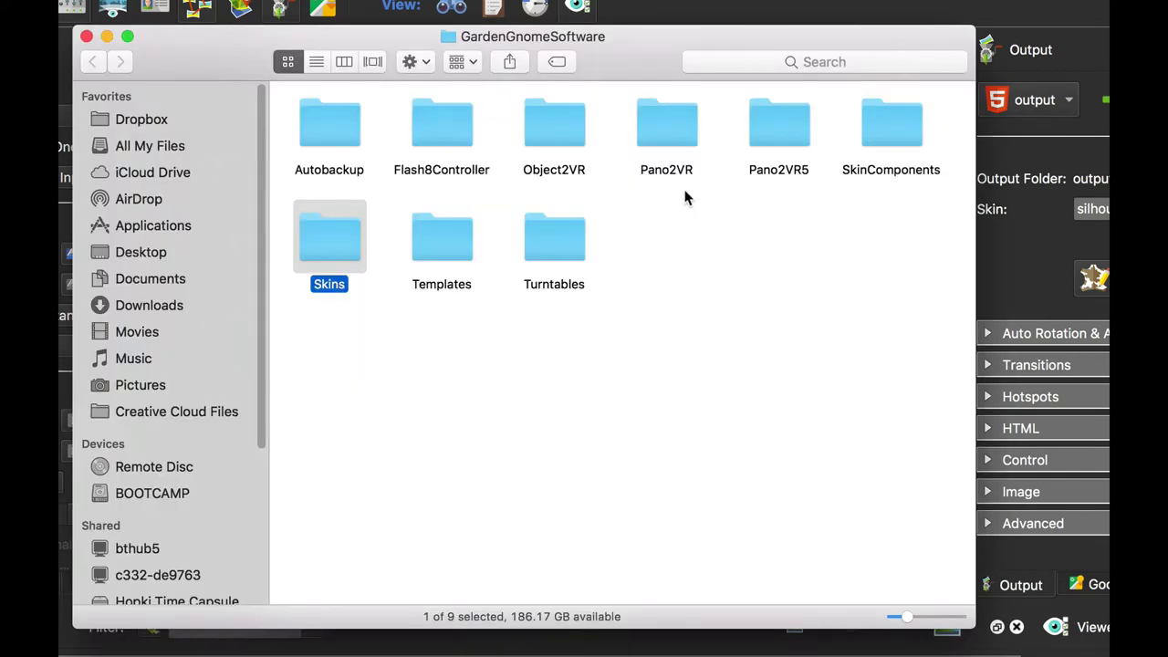
# Open the Skins folder to review its 11 .ggsk files, then close the Finder window.
pyautogui.doubleClick(336, 247)
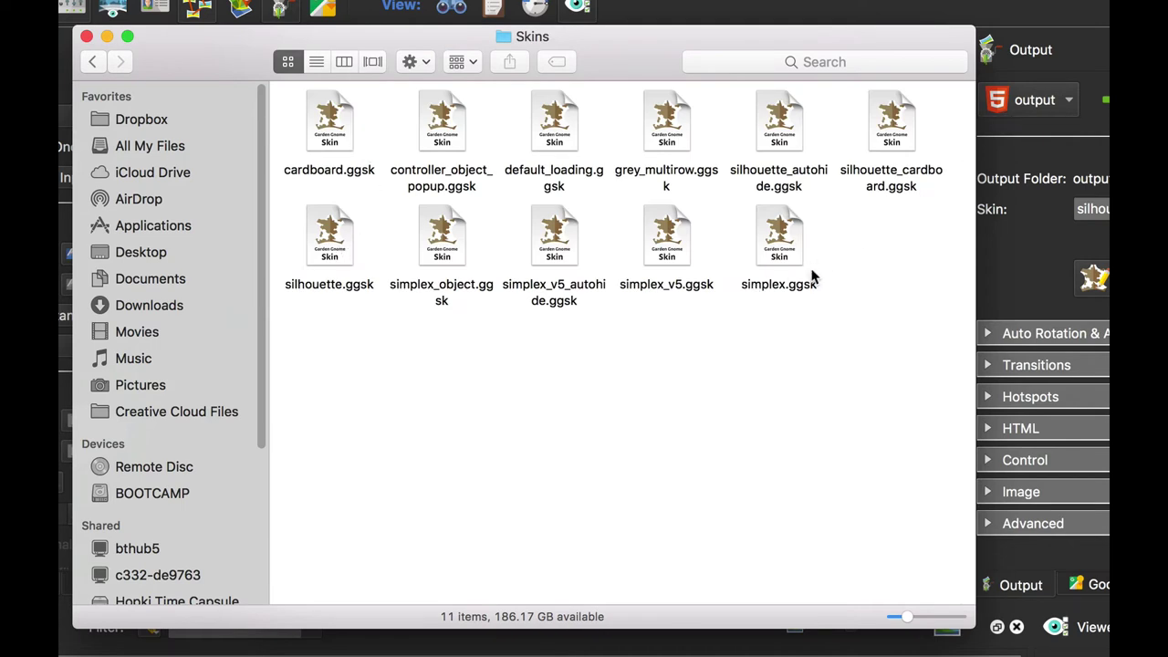
pyautogui.click(87, 39)
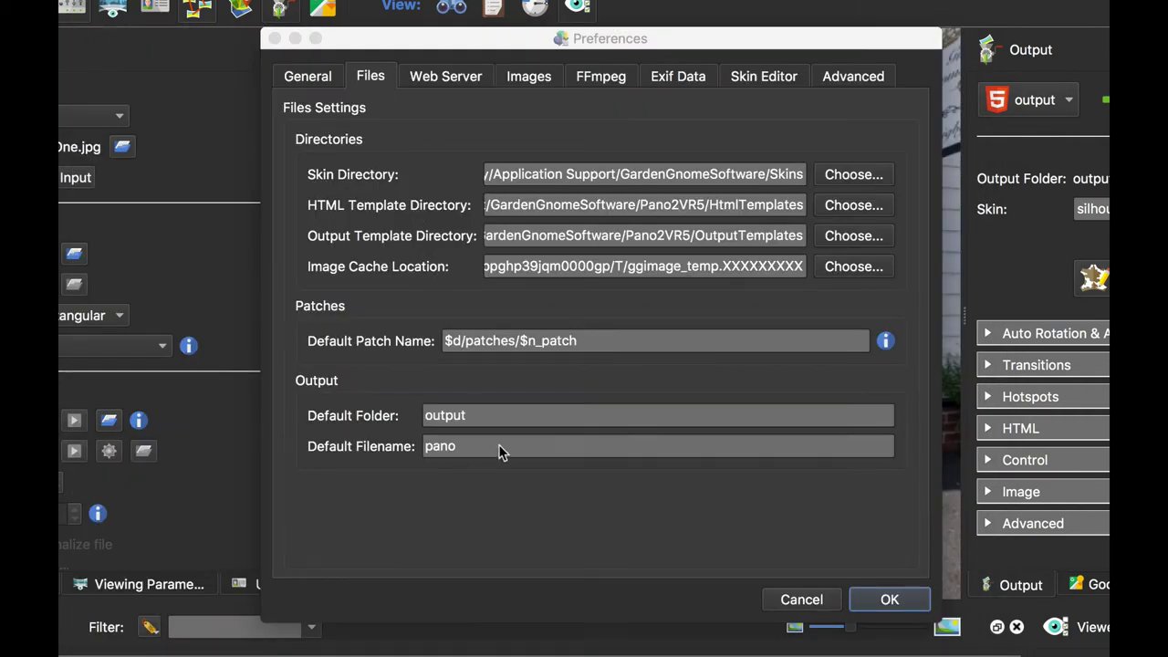
# Replace the default output filename 'pano' with '$n' on the Files tab.
pyautogui.click(455, 479)
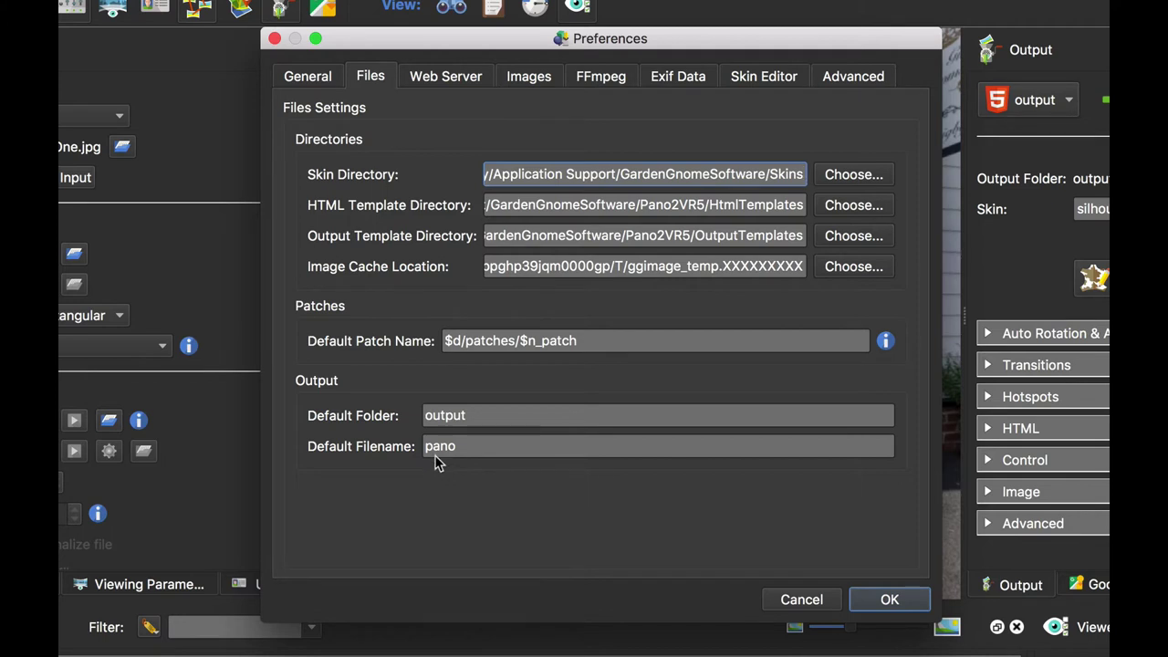
pyautogui.click(466, 448)
pyautogui.moveTo(470, 446); pyautogui.dragTo(420, 446)
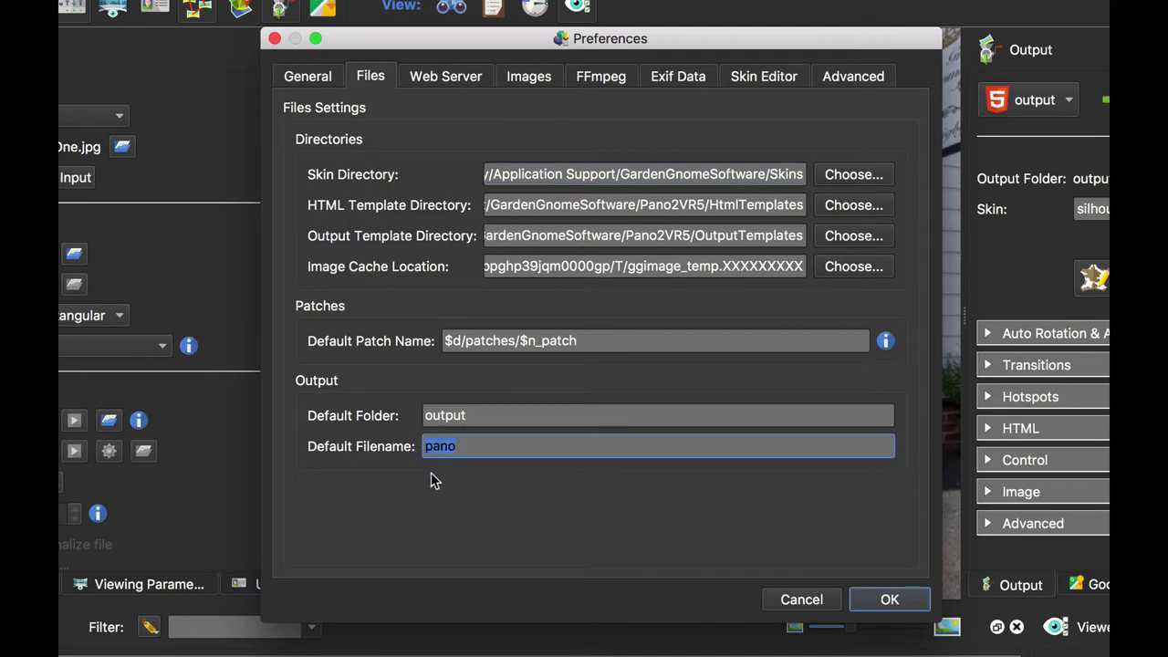
pyautogui.write('$n')
# On the Web Server tab, untick Only local host to allow network access.
pyautogui.click(443, 79)
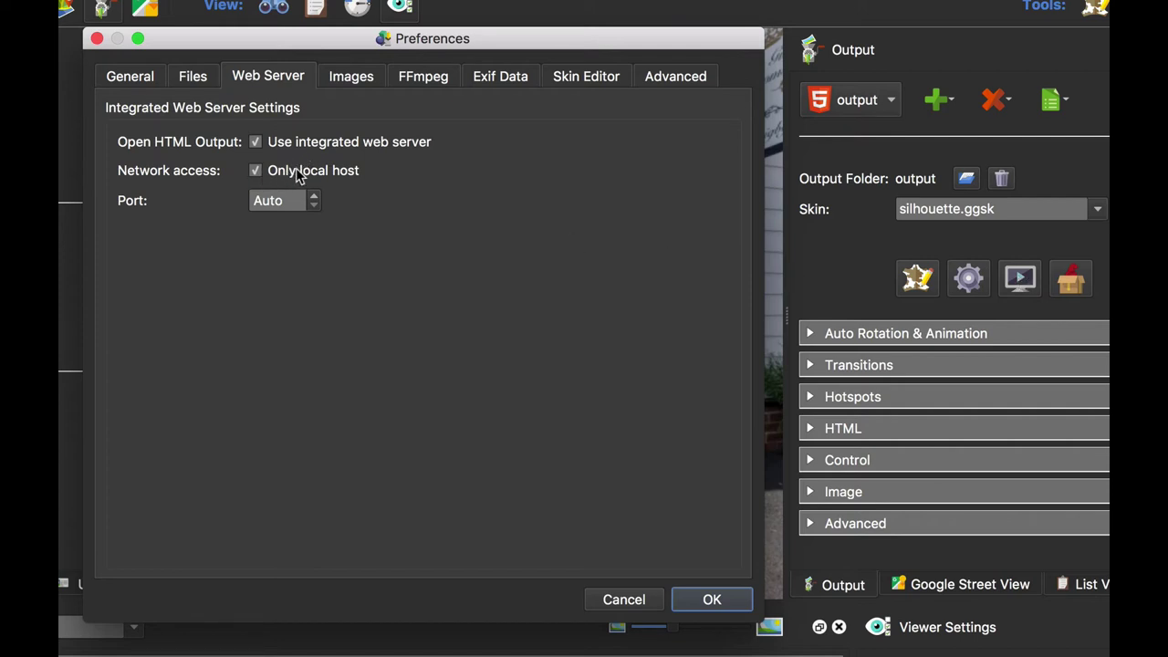
pyautogui.click(256, 171)
# Accept the Preferences and open Tools > Integrated Web Server to see its address and log.
pyautogui.click(713, 600)
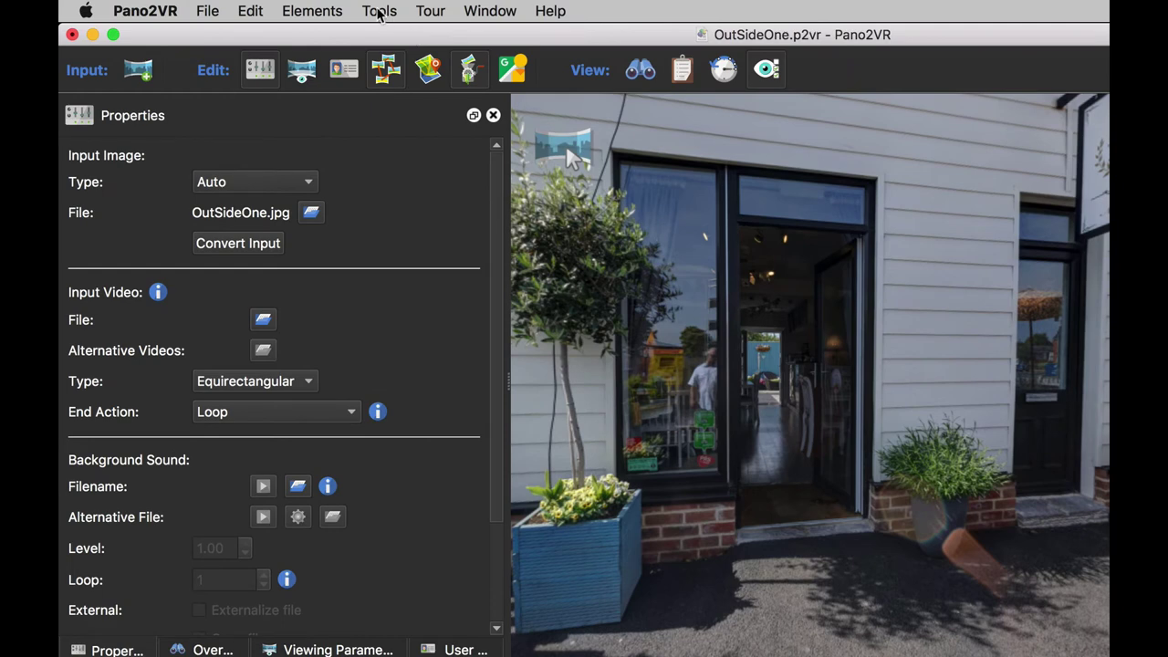
pyautogui.click(379, 13)
pyautogui.click(415, 77)
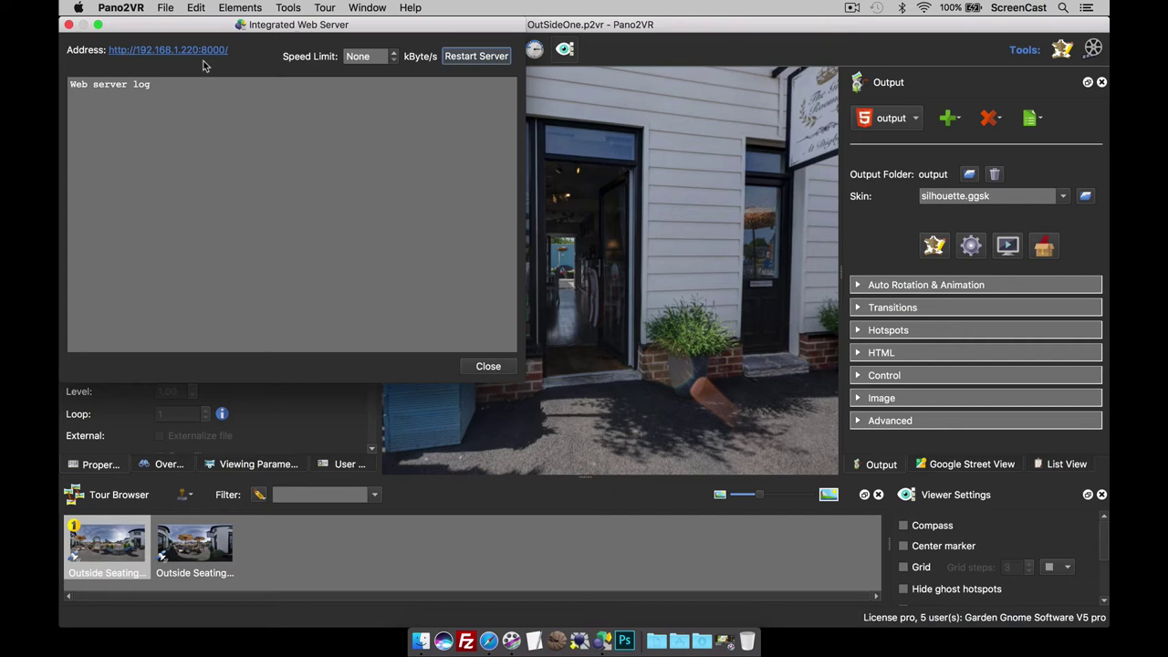
# Close the web server window and set the Web Server port in Preferences to 8000.
pyautogui.click(497, 366)
pyautogui.click(121, 7)
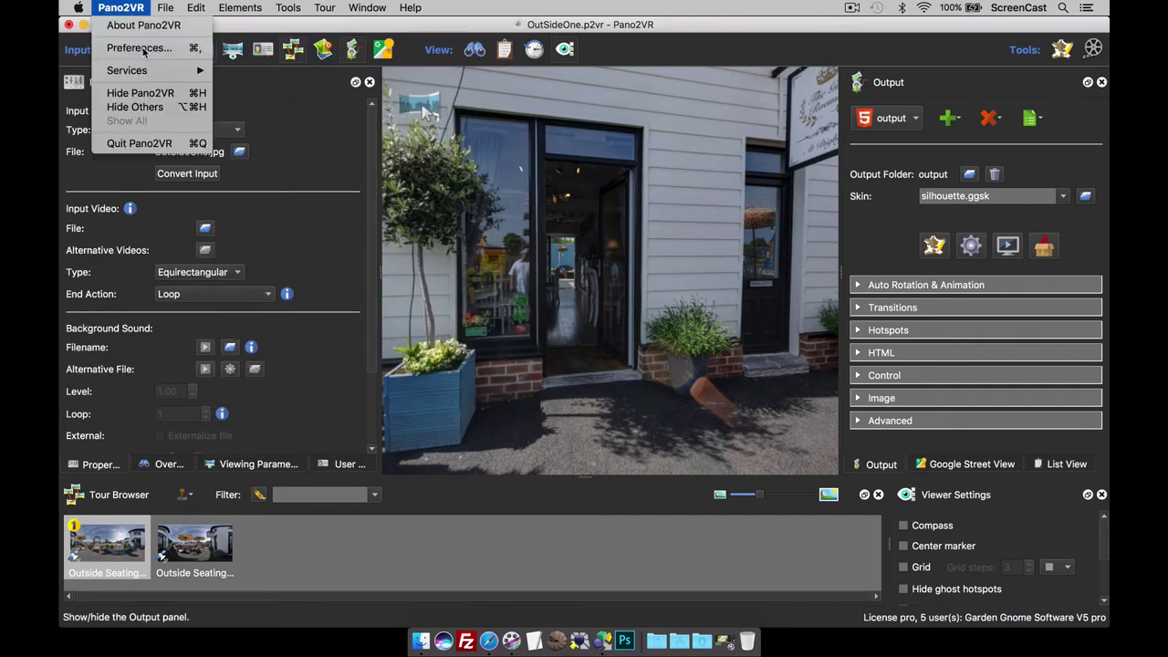
pyautogui.click(128, 47)
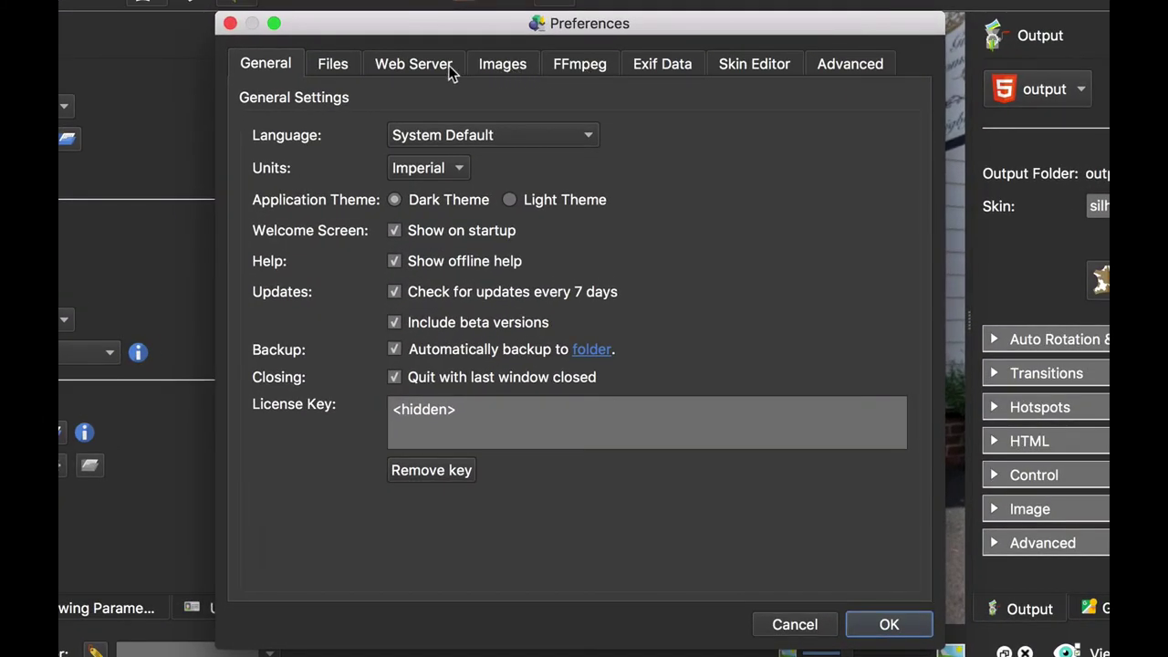
pyautogui.click(488, 115)
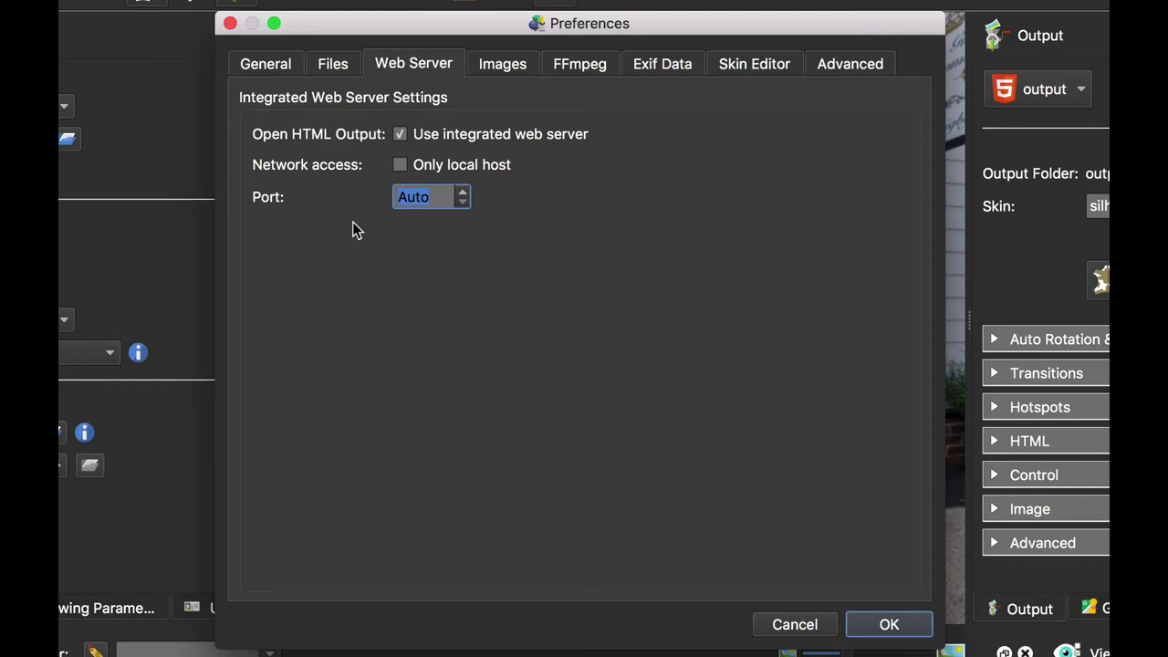
pyautogui.write('8000')
# Switch the Images tab's interpolation filter from Mitchell to Lanczos3.
pyautogui.click(502, 64)
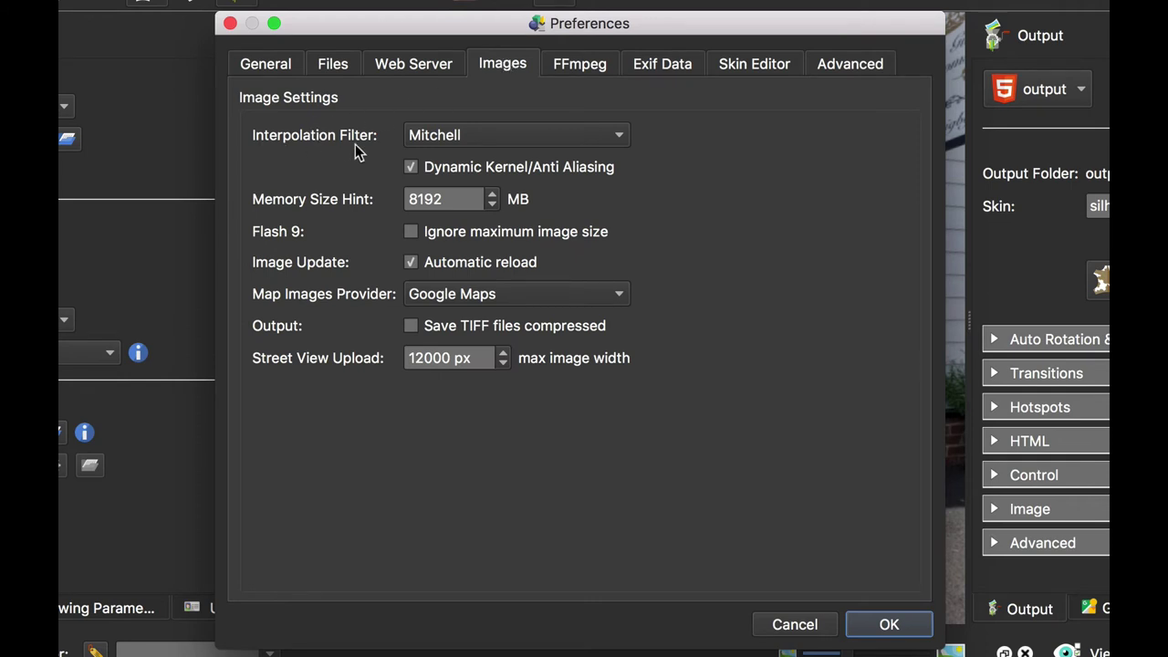
pyautogui.click(474, 137)
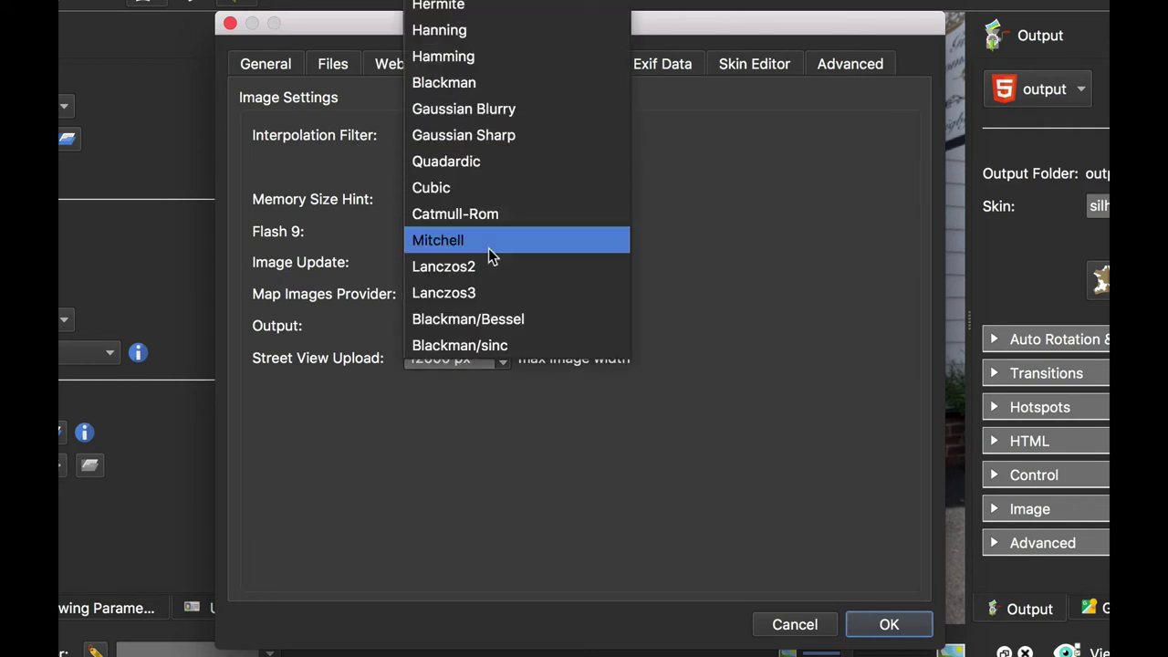
pyautogui.click(516, 294)
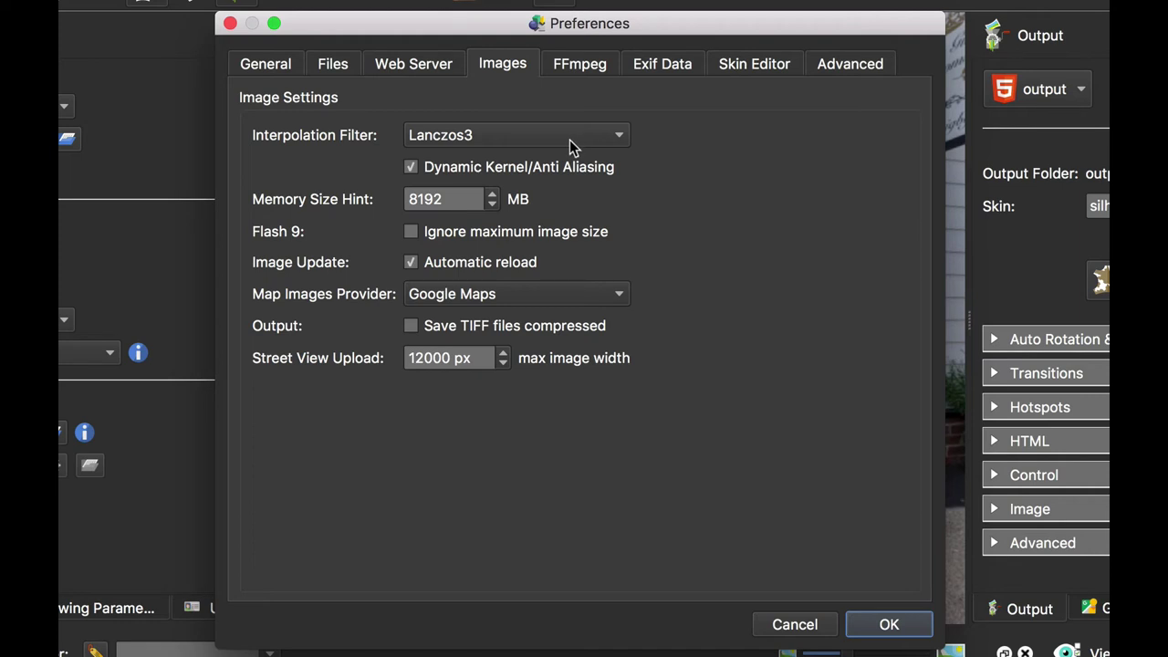
pyautogui.click(569, 140)
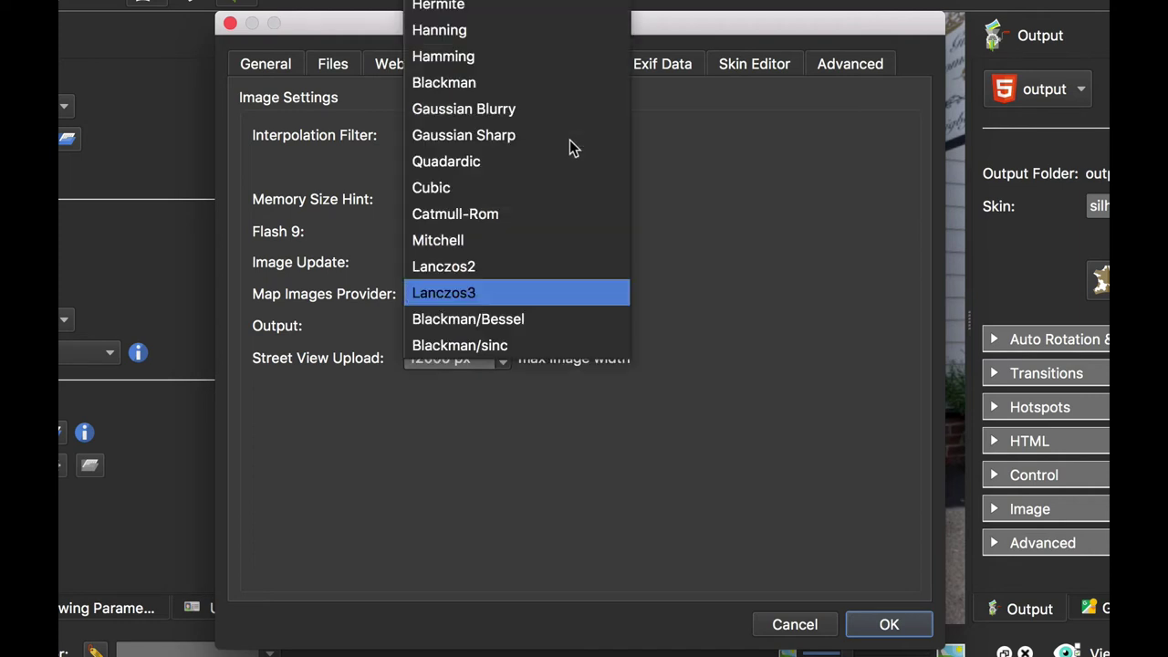
pyautogui.click(508, 240)
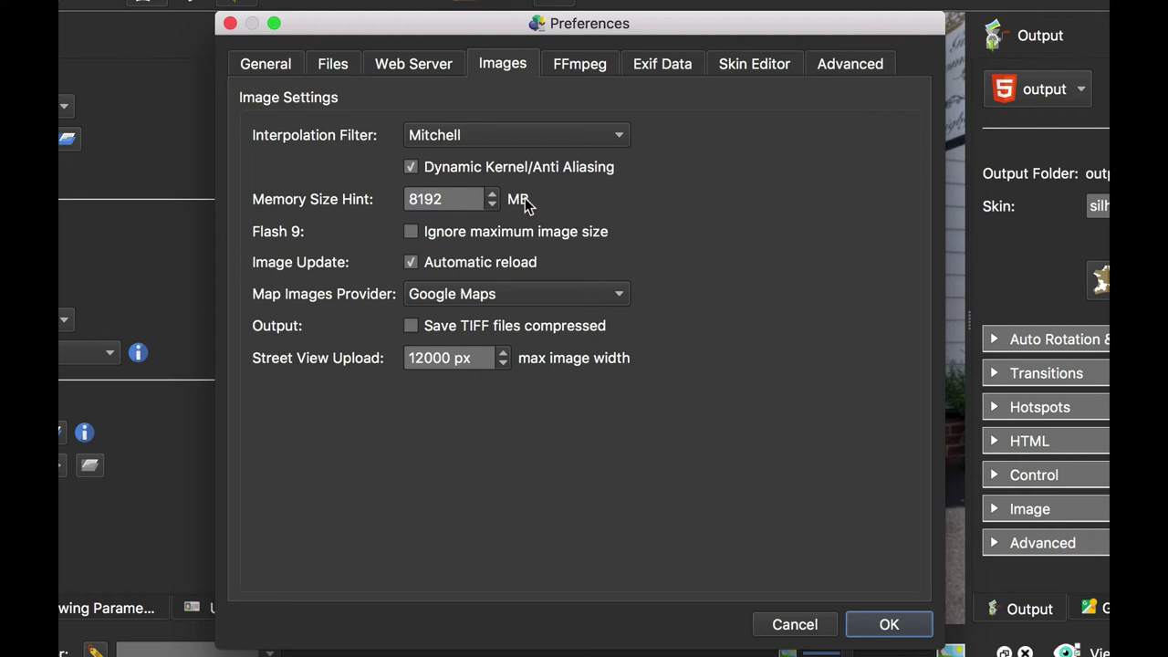
pyautogui.click(568, 135)
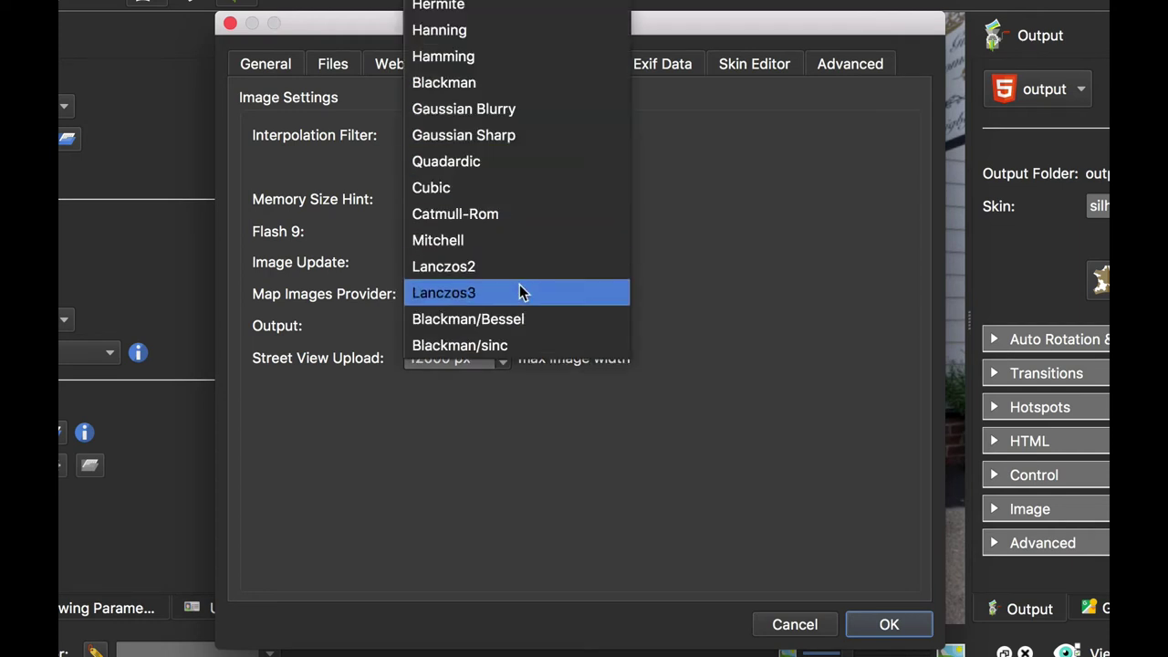
pyautogui.click(472, 294)
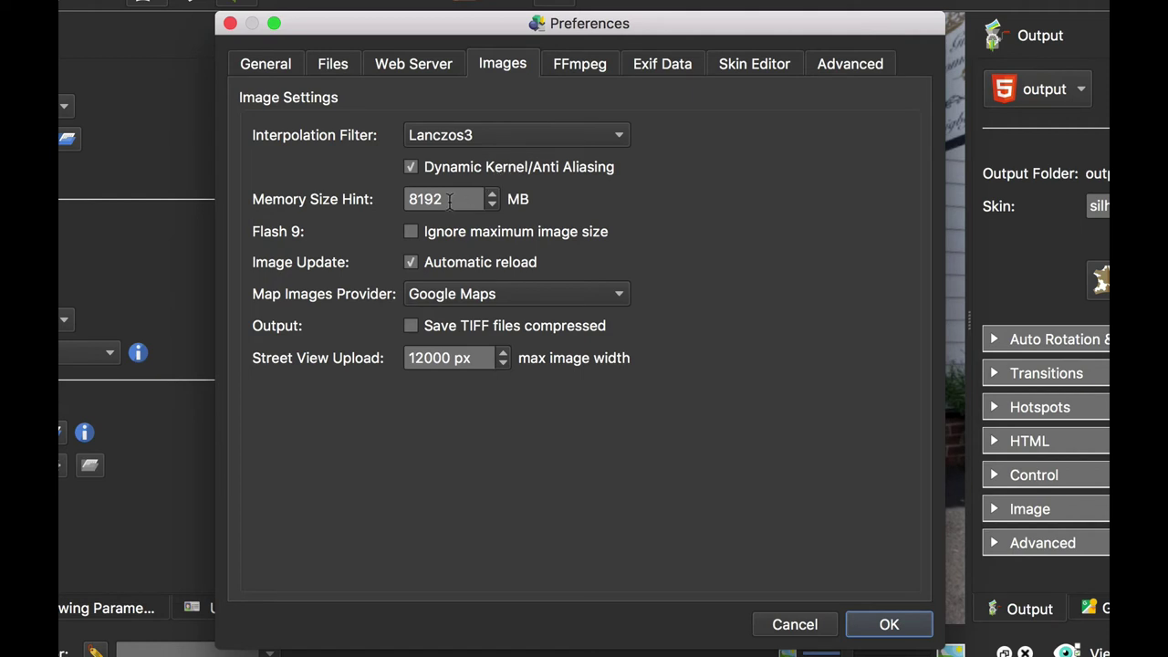
pyautogui.moveTo(450, 200); pyautogui.dragTo(395, 204)
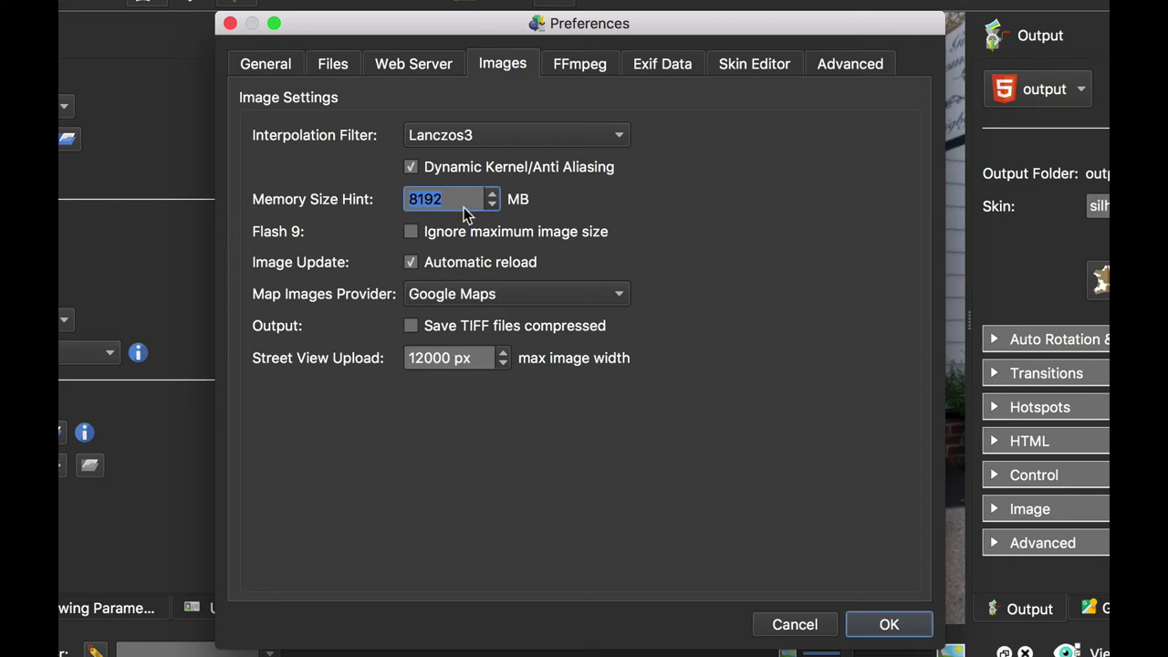
pyautogui.moveTo(443, 201); pyautogui.dragTo(391, 199)
# Leave Ignore maximum image size unticked and turn on Save TIFF files compressed.
pyautogui.click(460, 230)
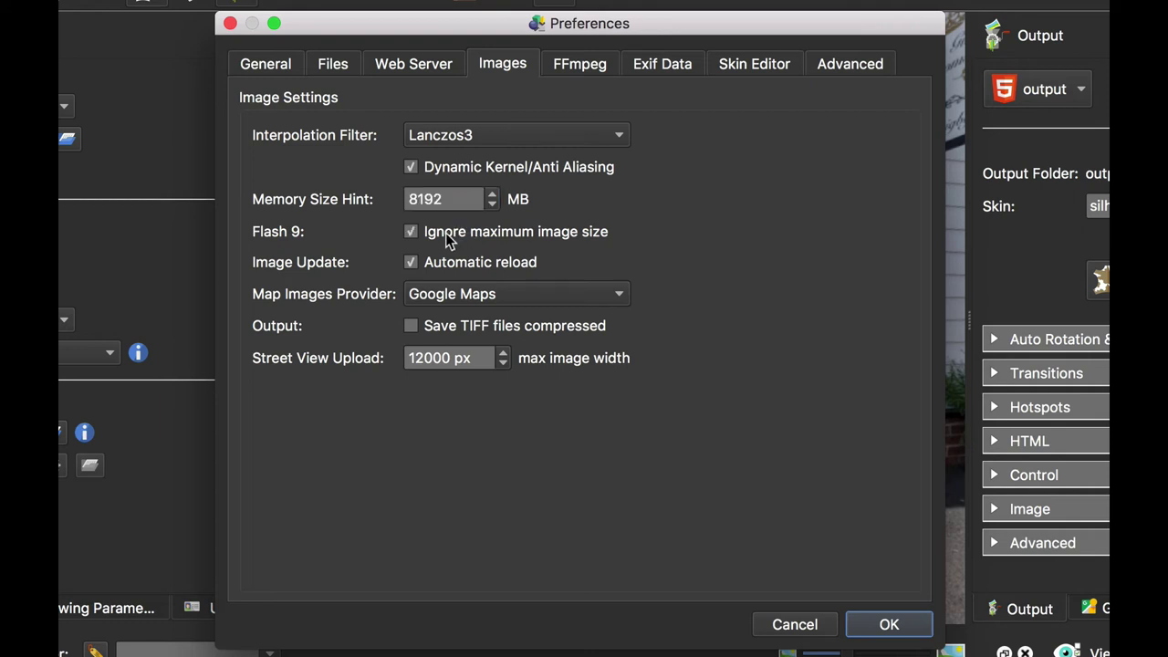
pyautogui.click(409, 235)
pyautogui.click(412, 327)
# From the FFmpeg tab, read the online FFmpeg download instructions in Safari, then close Safari.
pyautogui.click(591, 72)
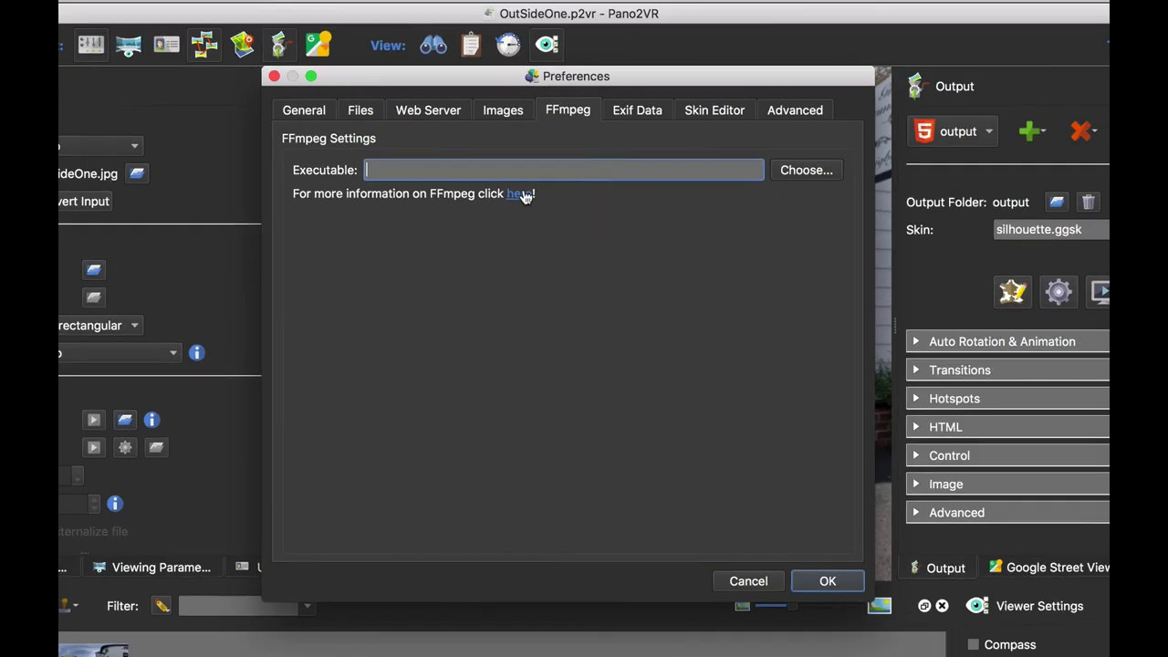
pyautogui.click(524, 164)
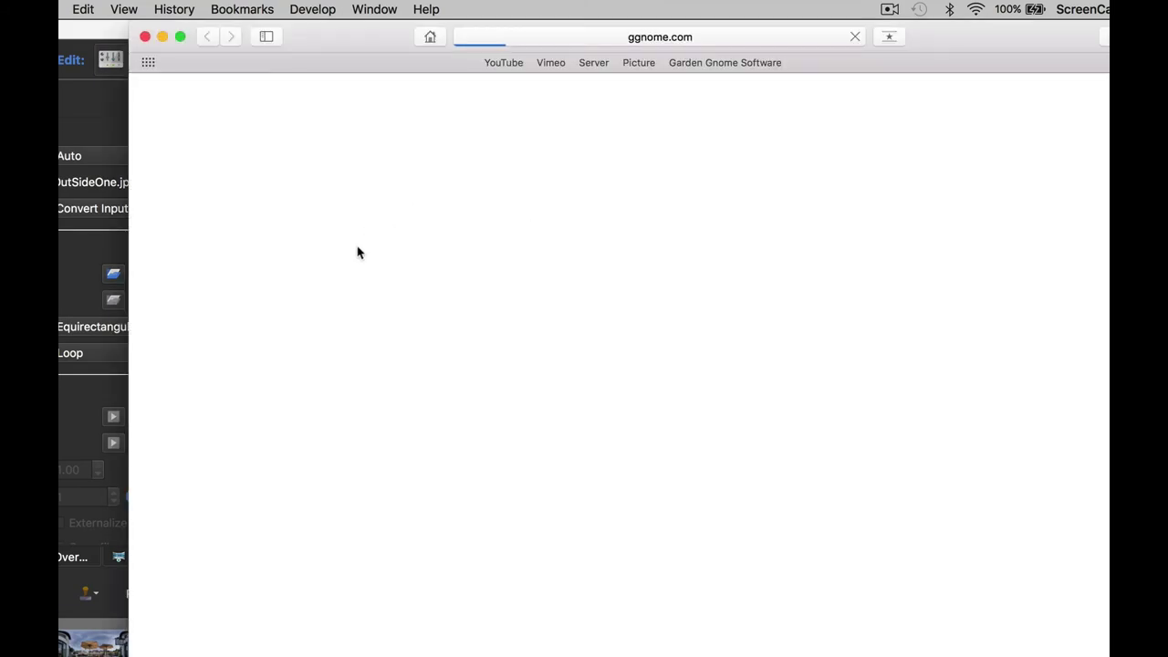
pyautogui.scroll(-3, 447, 349)
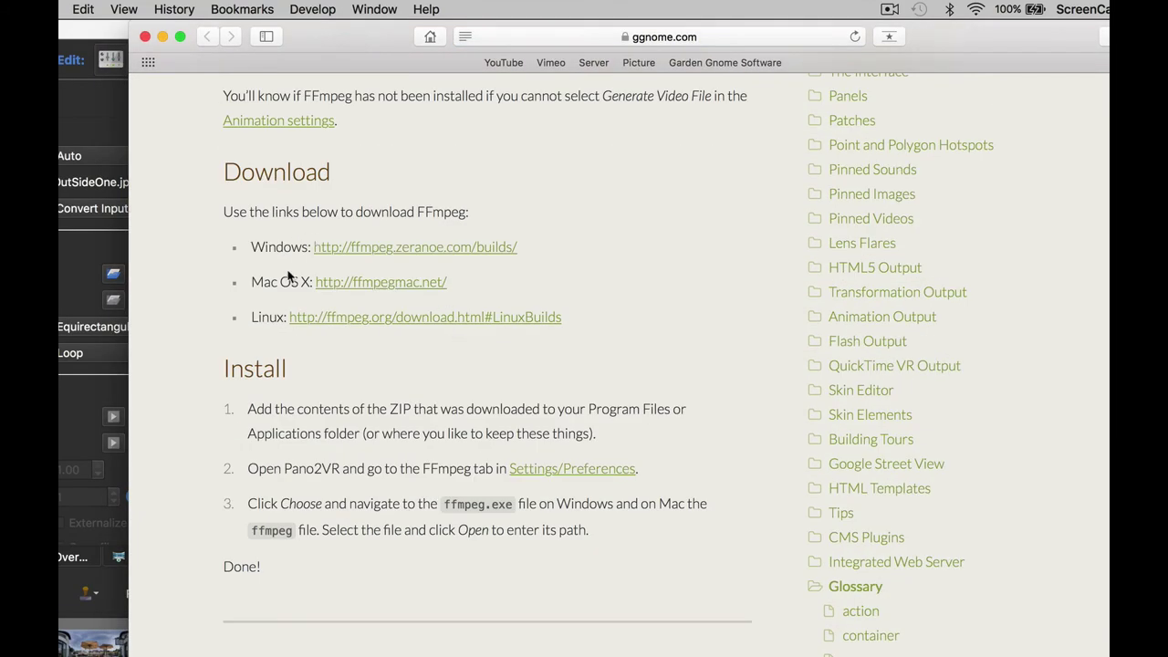
pyautogui.click(145, 37)
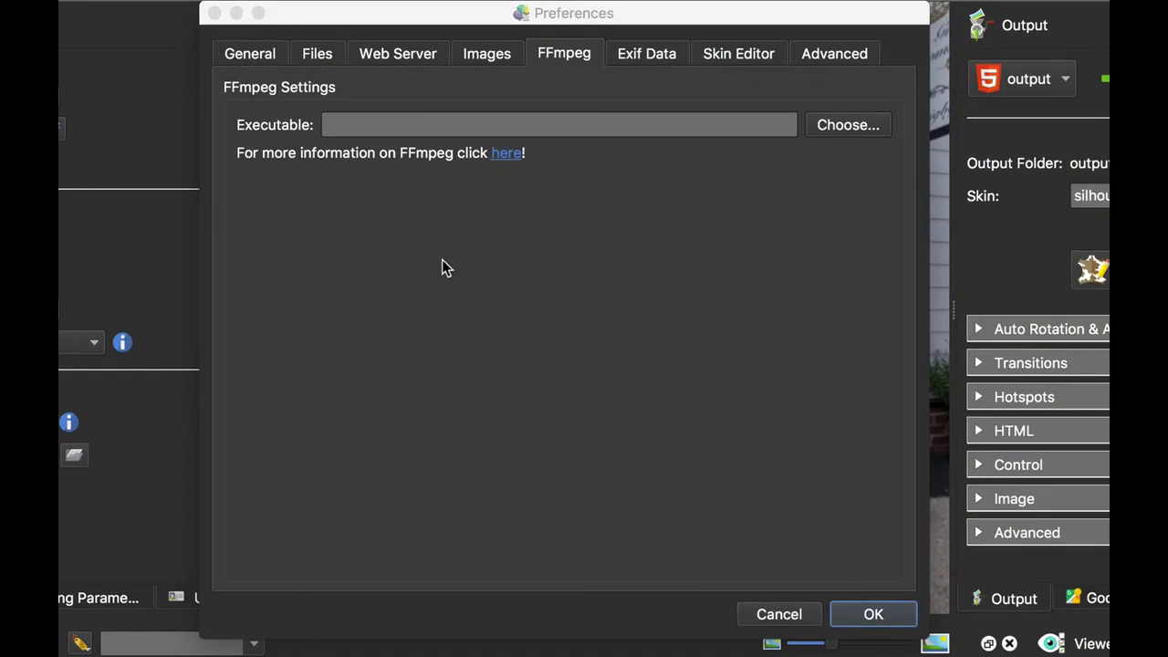
# Select /Applications/ffmpeg as the FFmpeg executable.
pyautogui.click(844, 126)
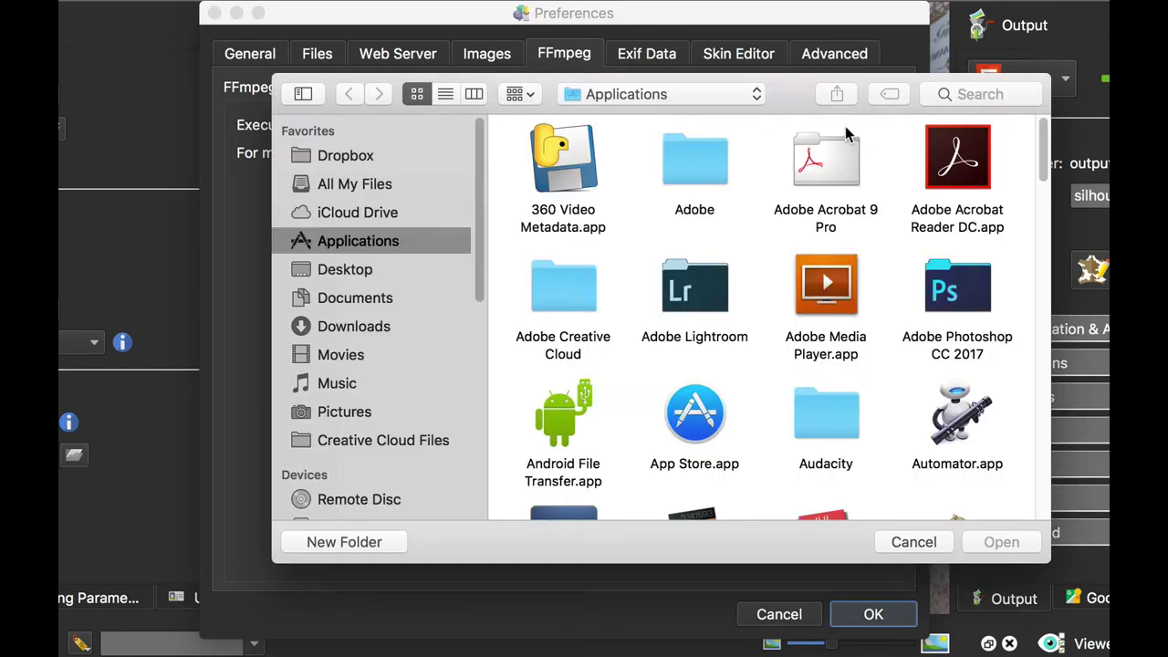
pyautogui.scroll(-5, 925, 357)
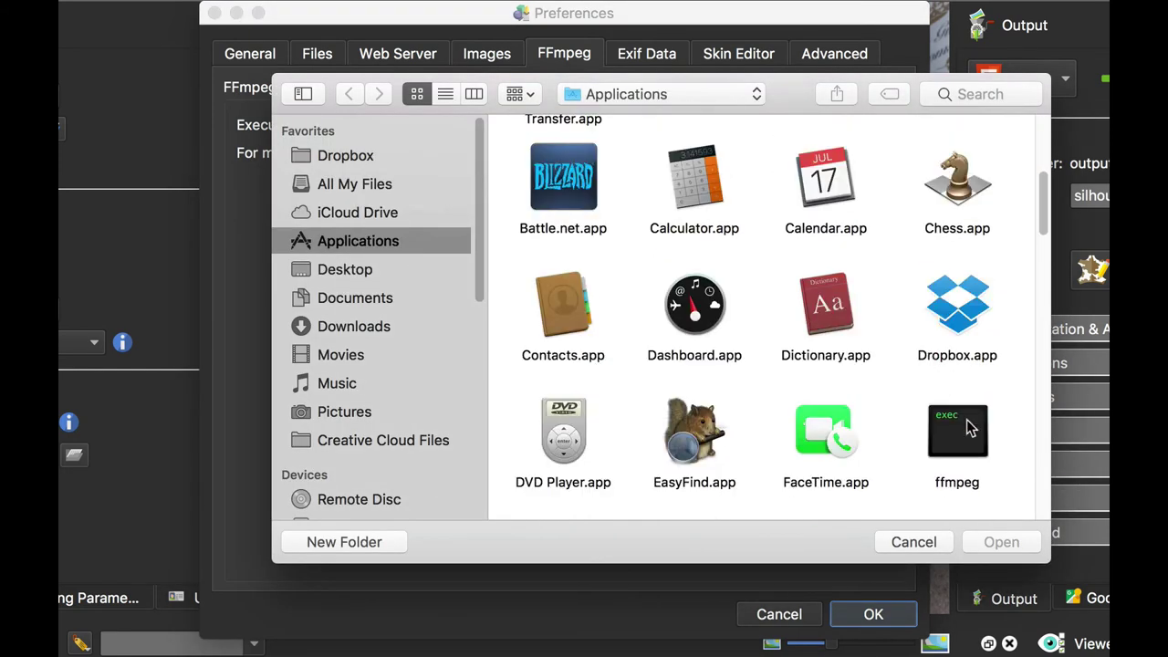
pyautogui.click(969, 430)
pyautogui.click(1001, 542)
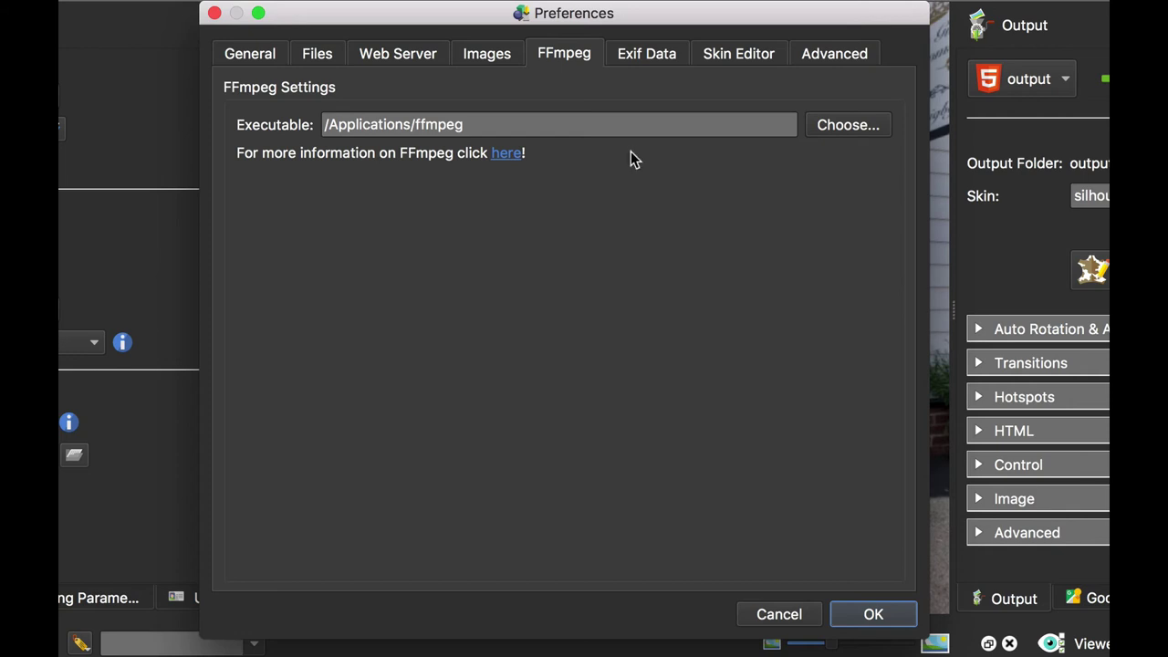
# Check the Exif Data tab, then view the Skin Editor live preview sizes.
pyautogui.click(663, 57)
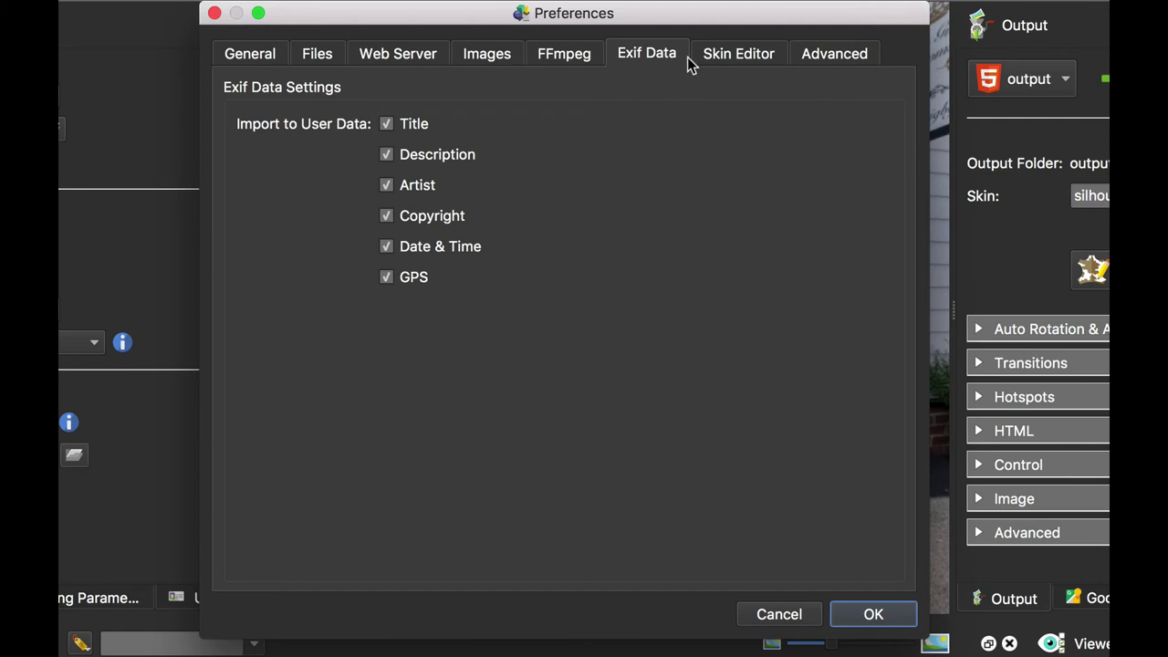
pyautogui.click(745, 55)
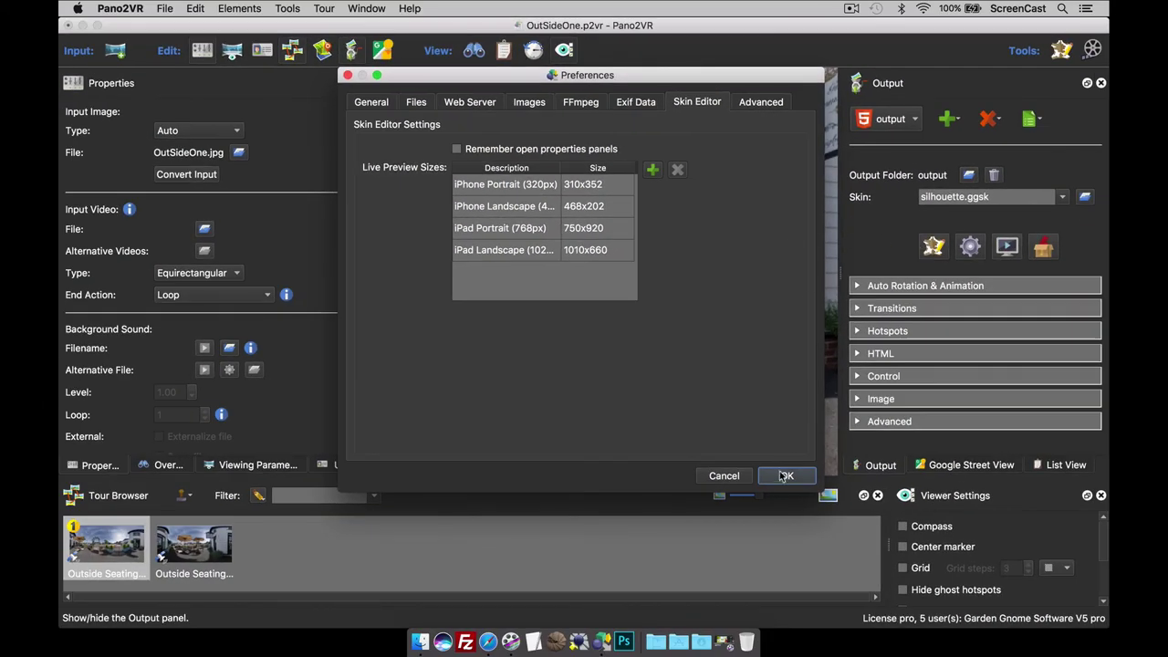
# Accept Preferences, then inspect video_popup_youtube's Advanced, Container and Appearance sections in the Skin Editor.
pyautogui.click(867, 613)
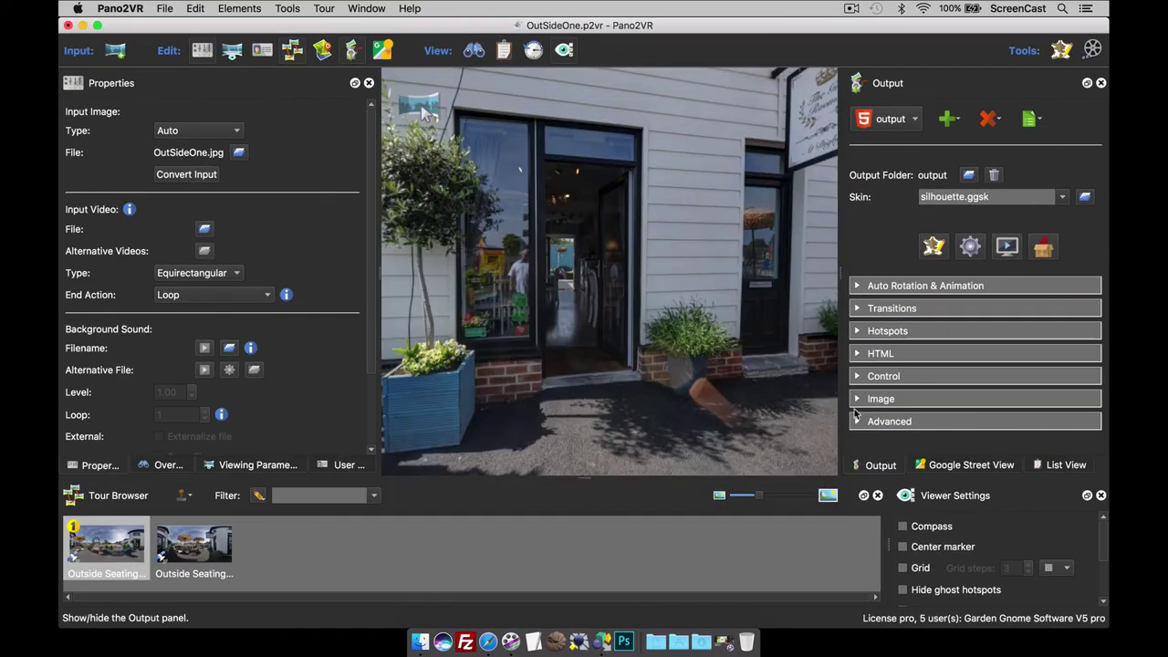
pyautogui.click(933, 245)
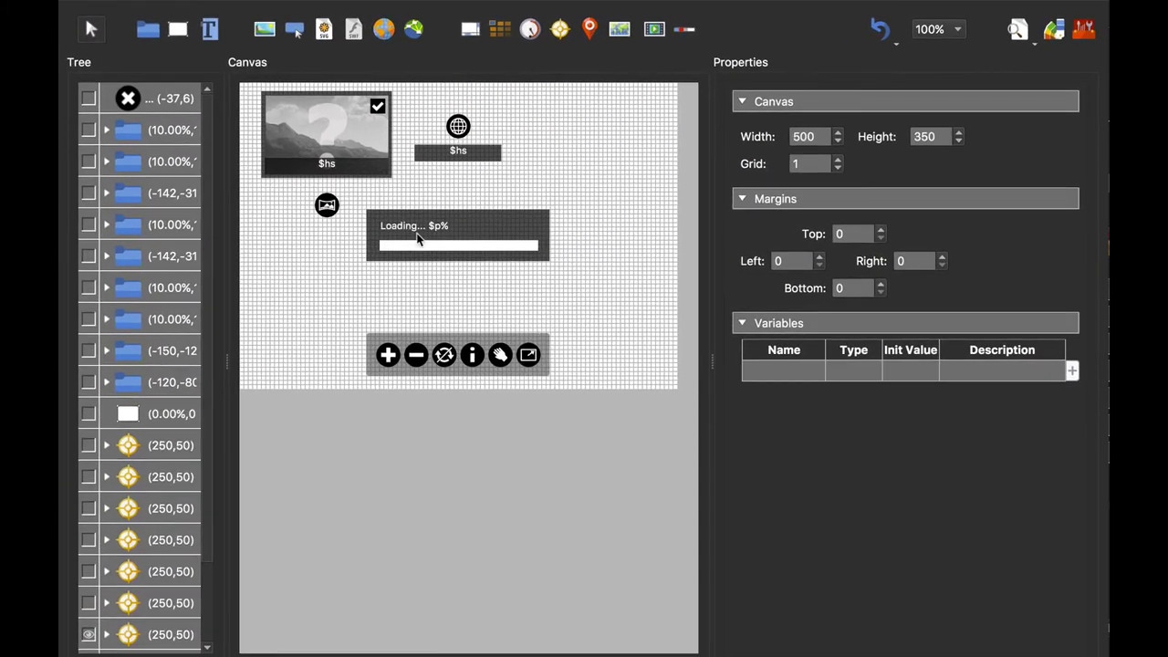
pyautogui.click(93, 131)
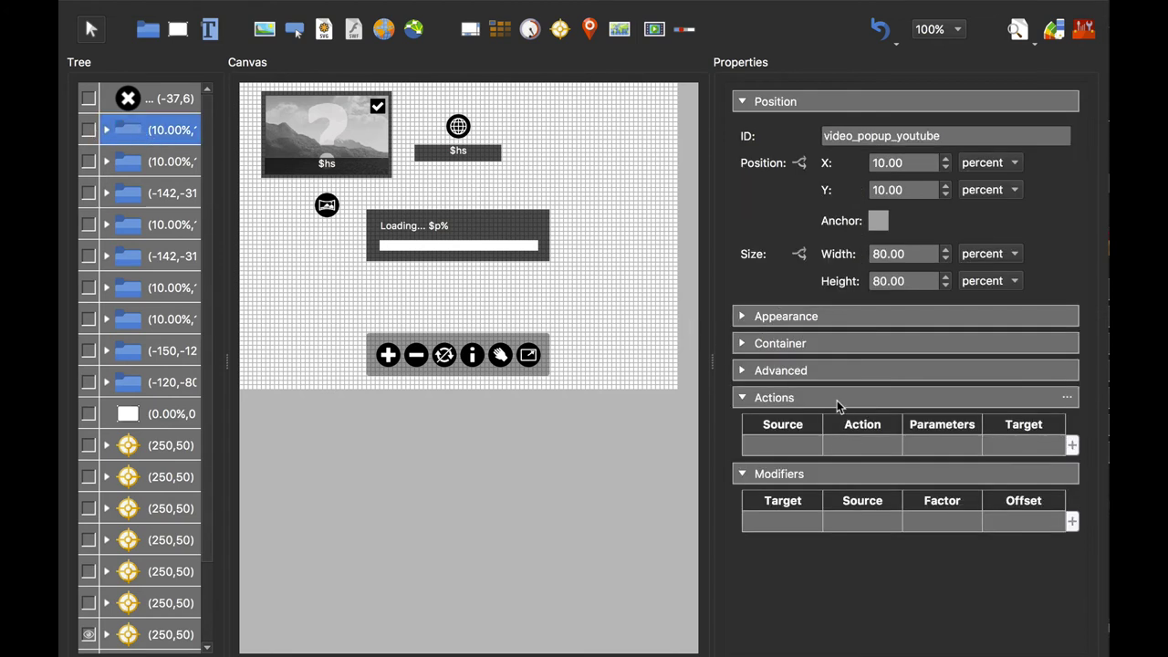
pyautogui.click(746, 369)
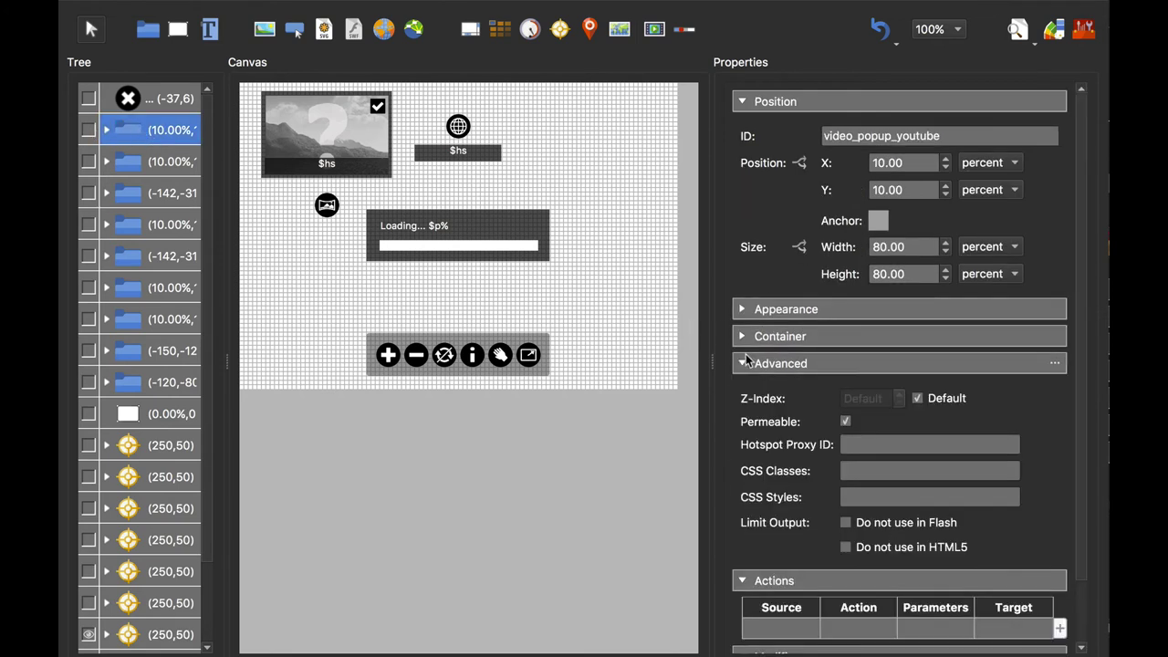
pyautogui.click(744, 335)
pyautogui.click(744, 309)
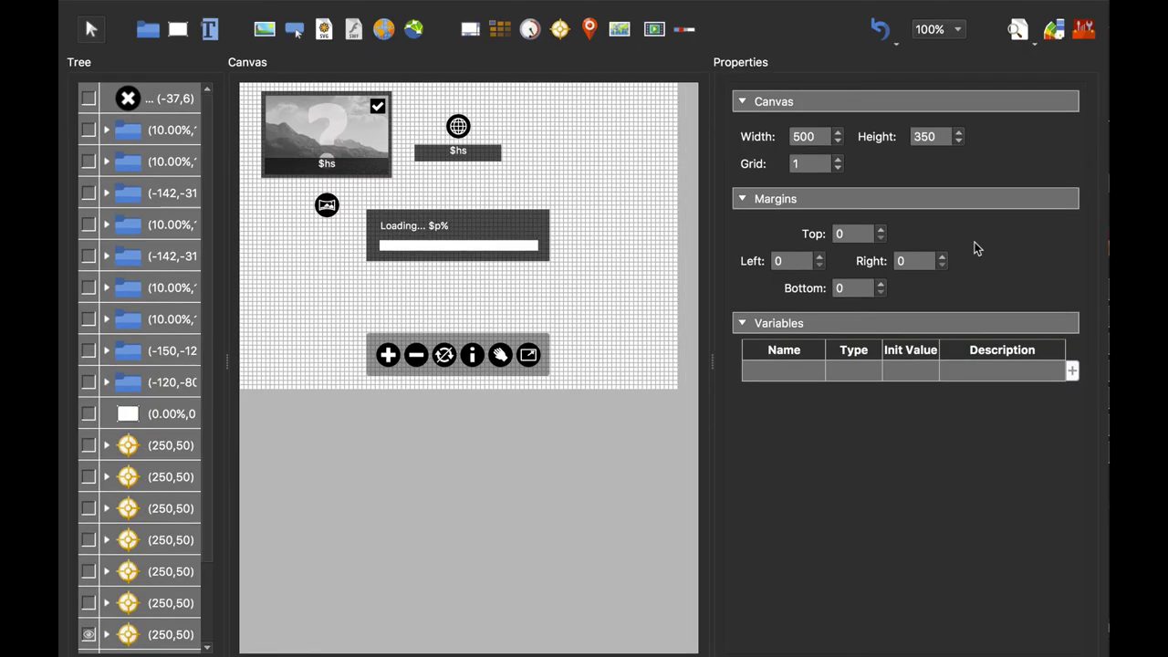
pyautogui.click(162, 131)
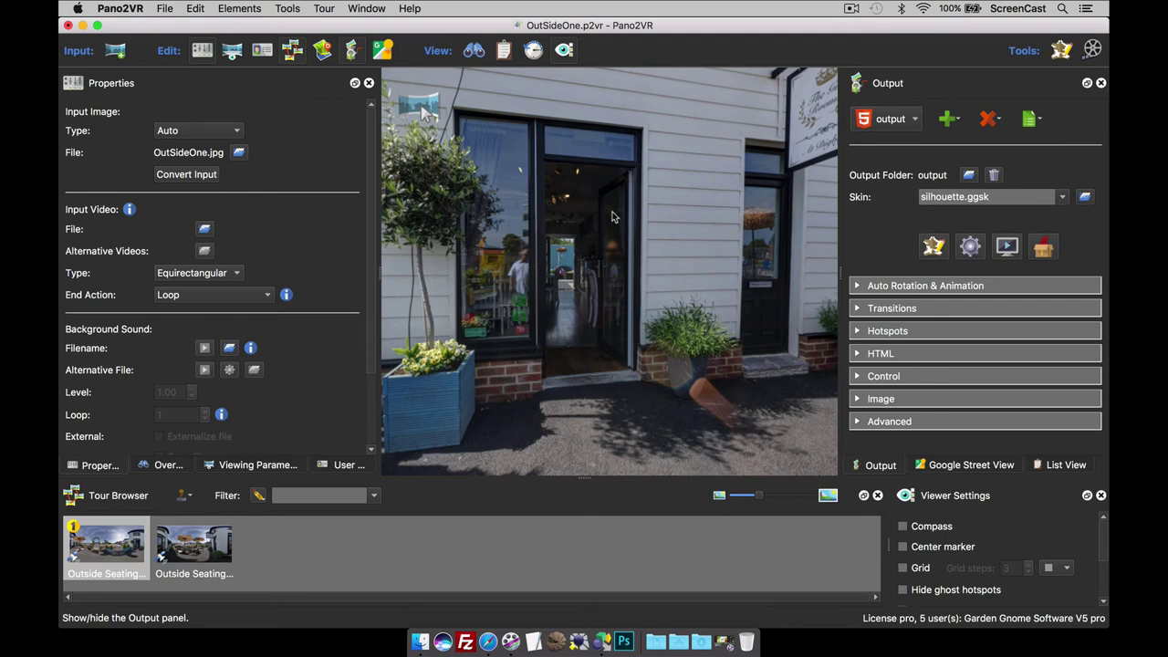
# Enable Remember open properties panels in the Skin Editor preferences.
pyautogui.click(130, 9)
pyautogui.click(139, 49)
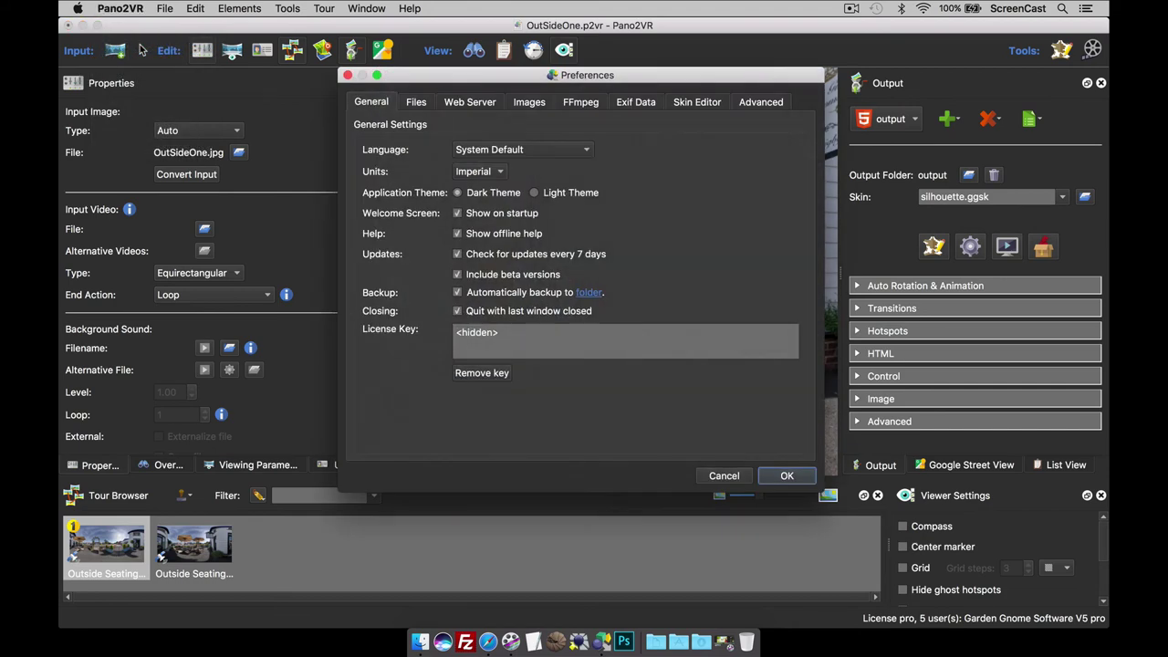
pyautogui.click(715, 104)
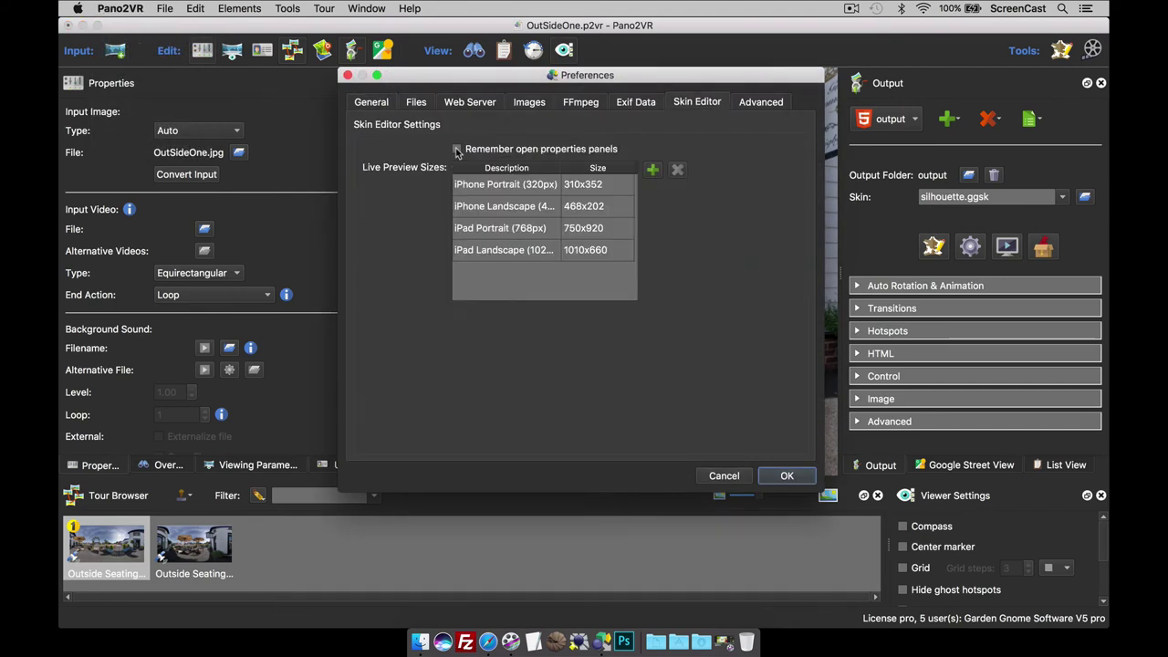
pyautogui.click(799, 476)
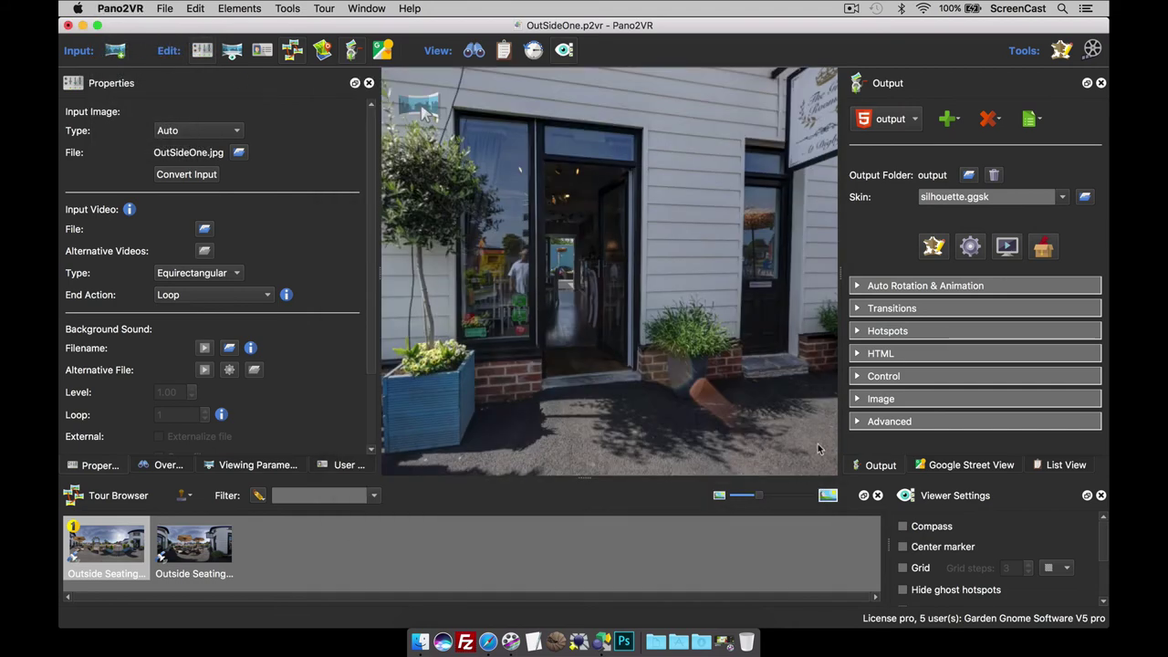
# In the Skin Editor, expand a container element's appearance, container and advanced property sections.
pyautogui.click(932, 245)
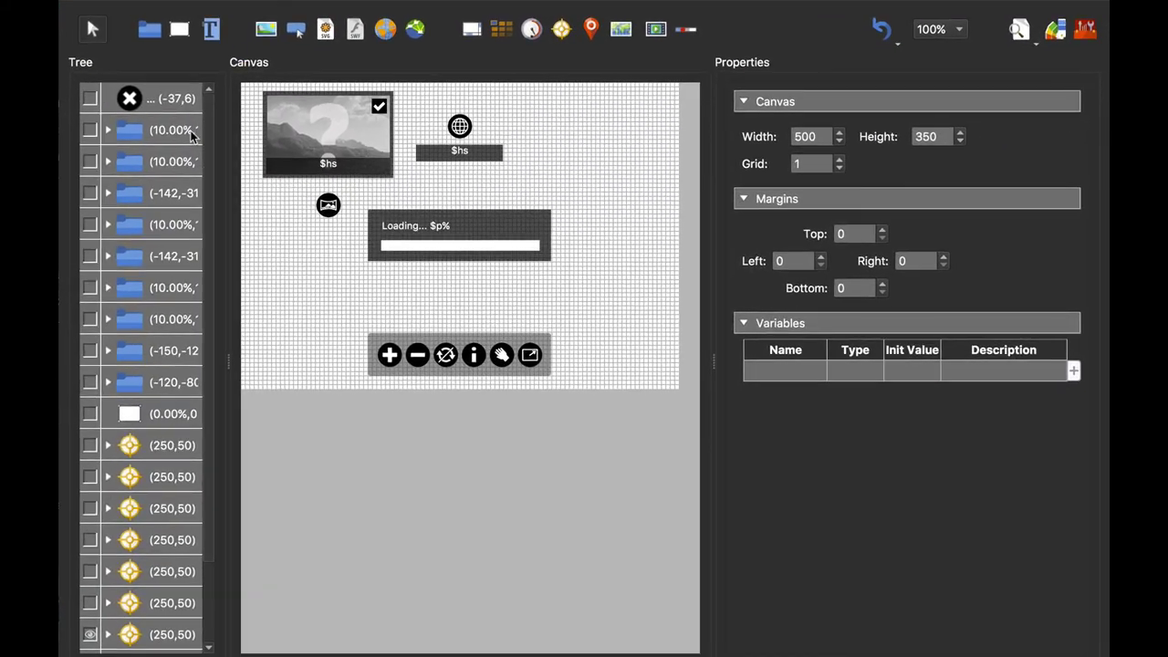
pyautogui.click(191, 134)
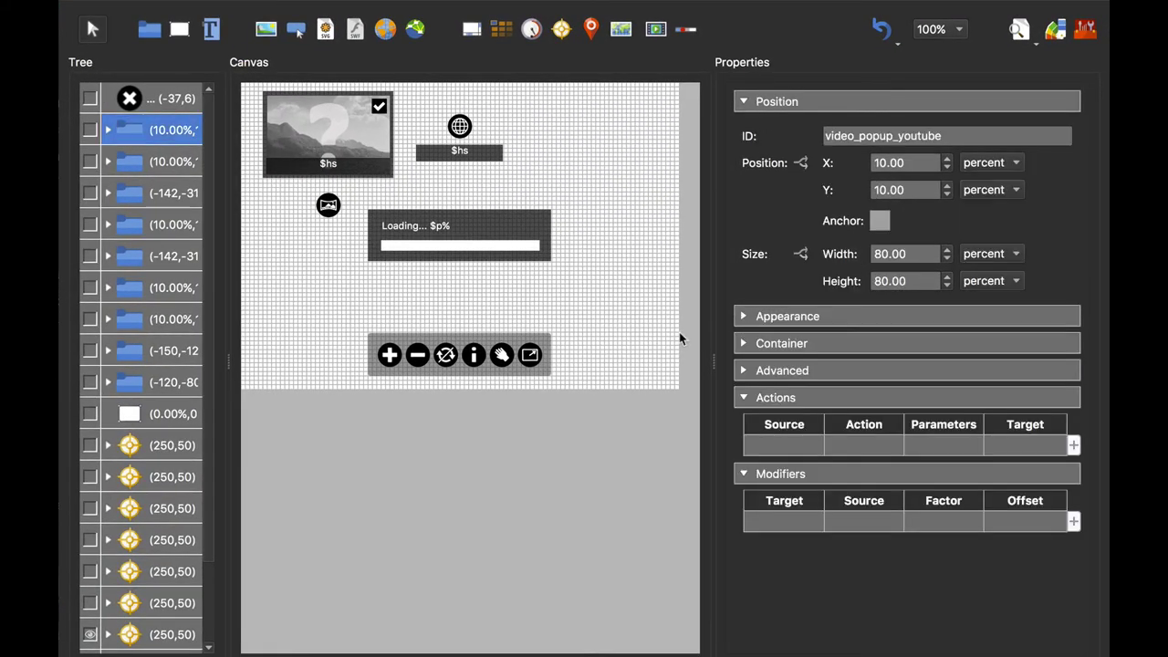
pyautogui.click(788, 315)
pyautogui.click(850, 507)
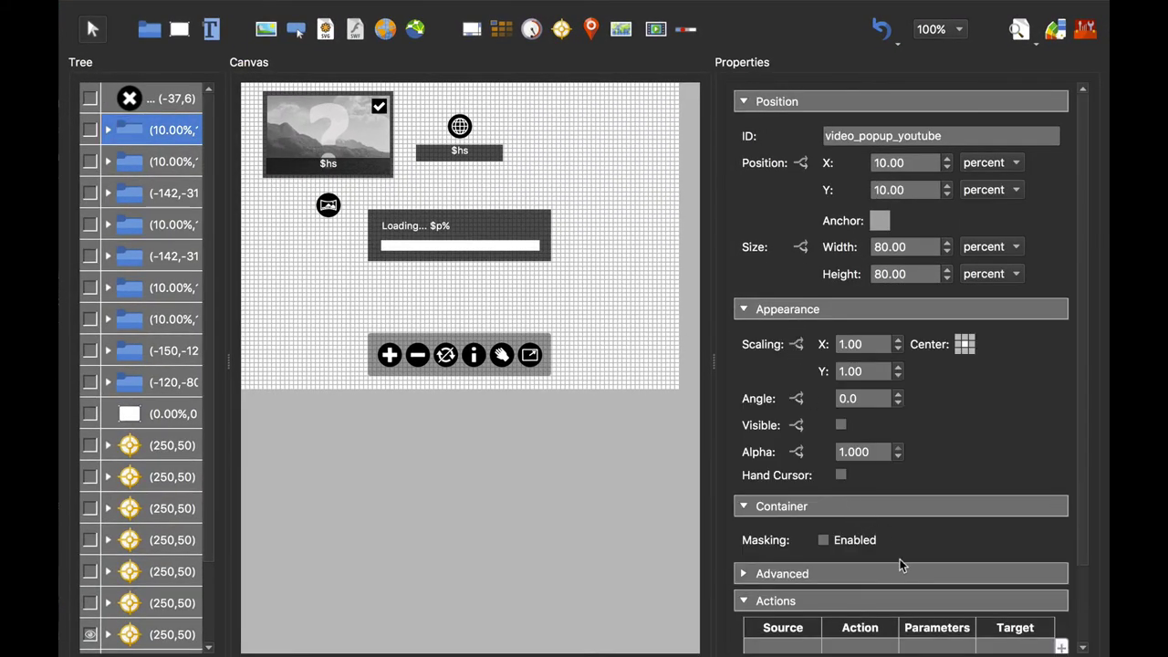
pyautogui.click(915, 575)
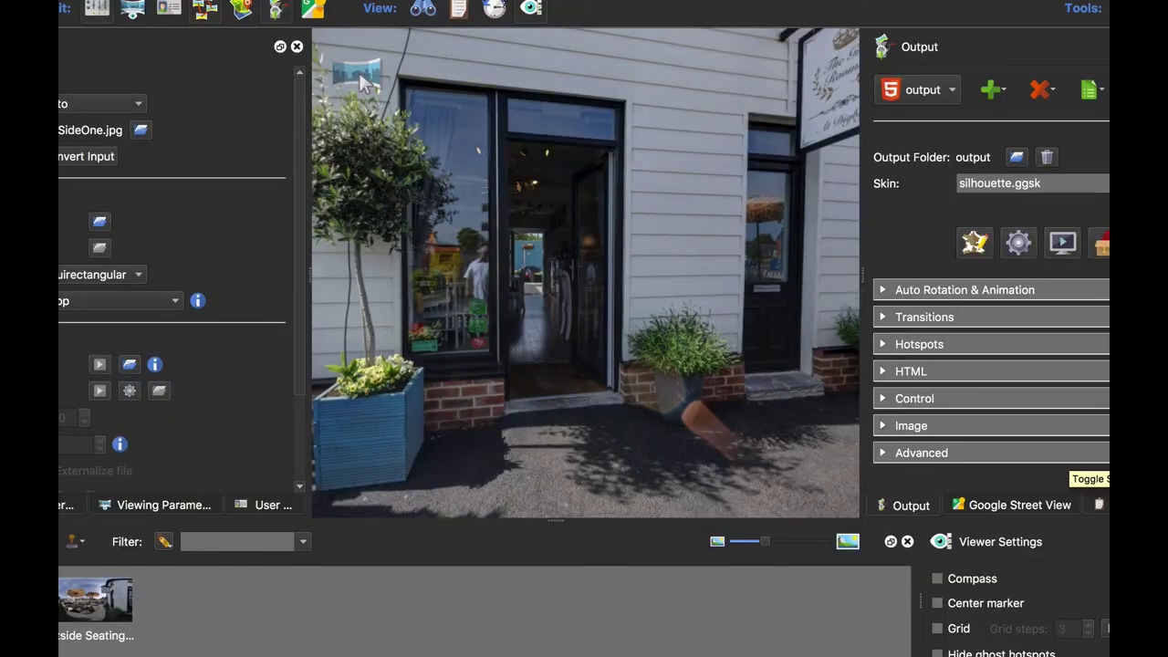
# Reopen the Skin Editor and check the video_popup_youtube element's sections stayed expanded.
pyautogui.click(973, 242)
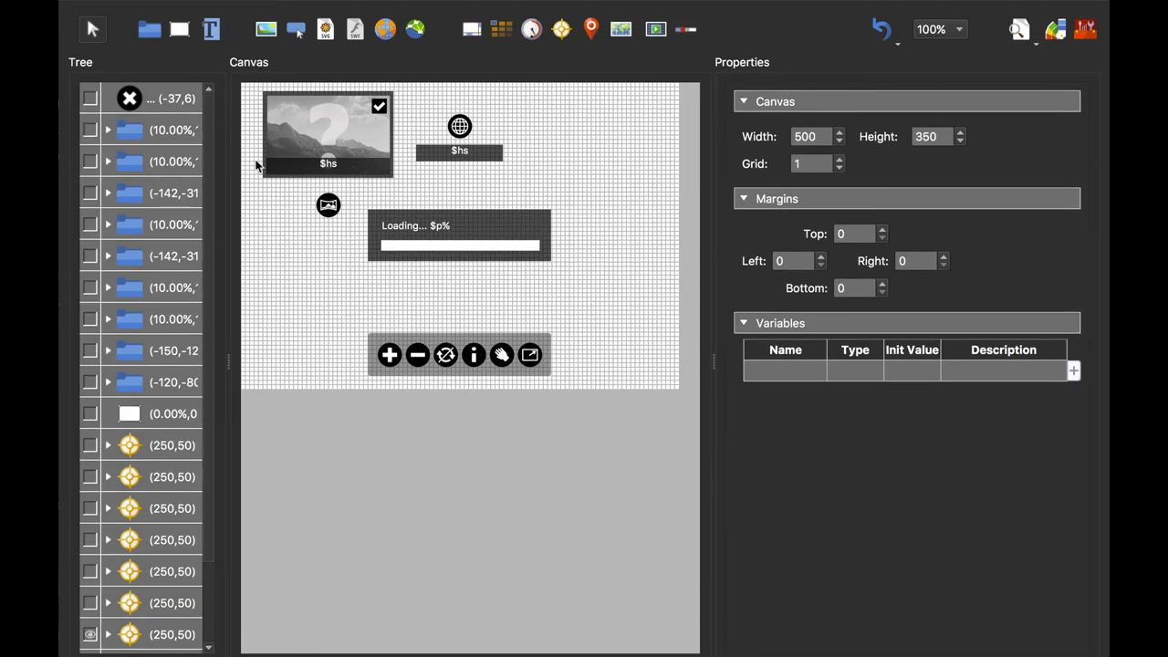
pyautogui.click(162, 133)
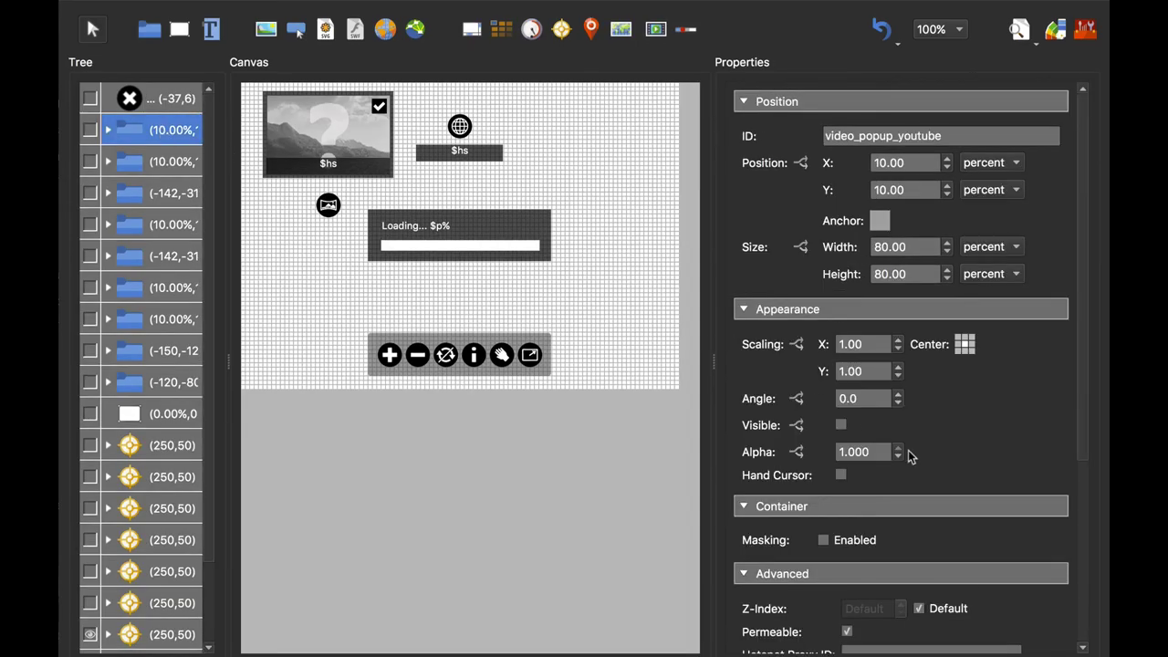
pyautogui.scroll(-5, 916, 456)
pyautogui.scroll(5, 915, 456)
pyautogui.scroll(-5, 915, 456)
pyautogui.scroll(5, 915, 456)
pyautogui.scroll(-3, 913, 454)
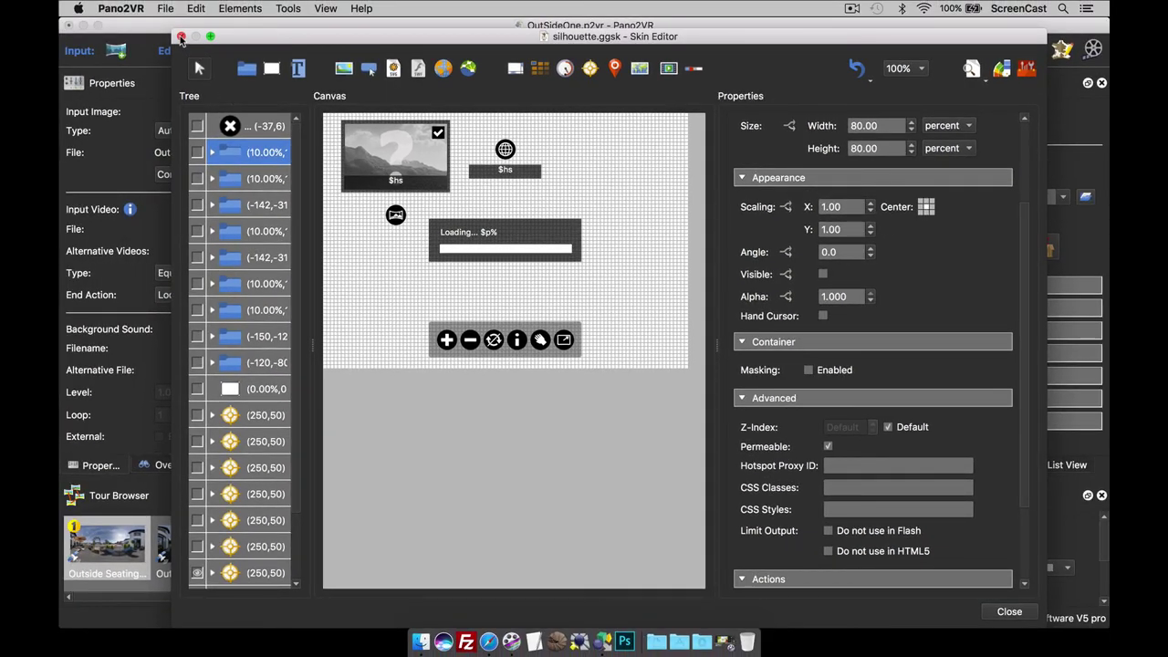
# Close the Skin Editor and tick Use width/Pi as output factor in Advanced preferences.
pyautogui.click(180, 38)
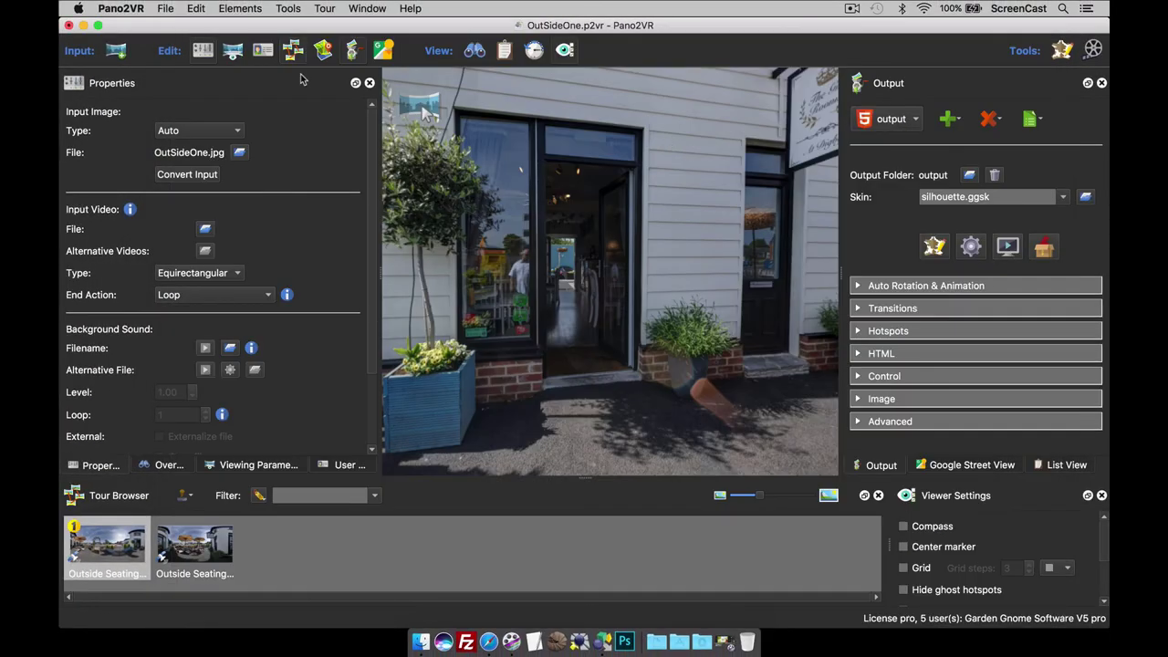
pyautogui.click(135, 9)
pyautogui.click(136, 45)
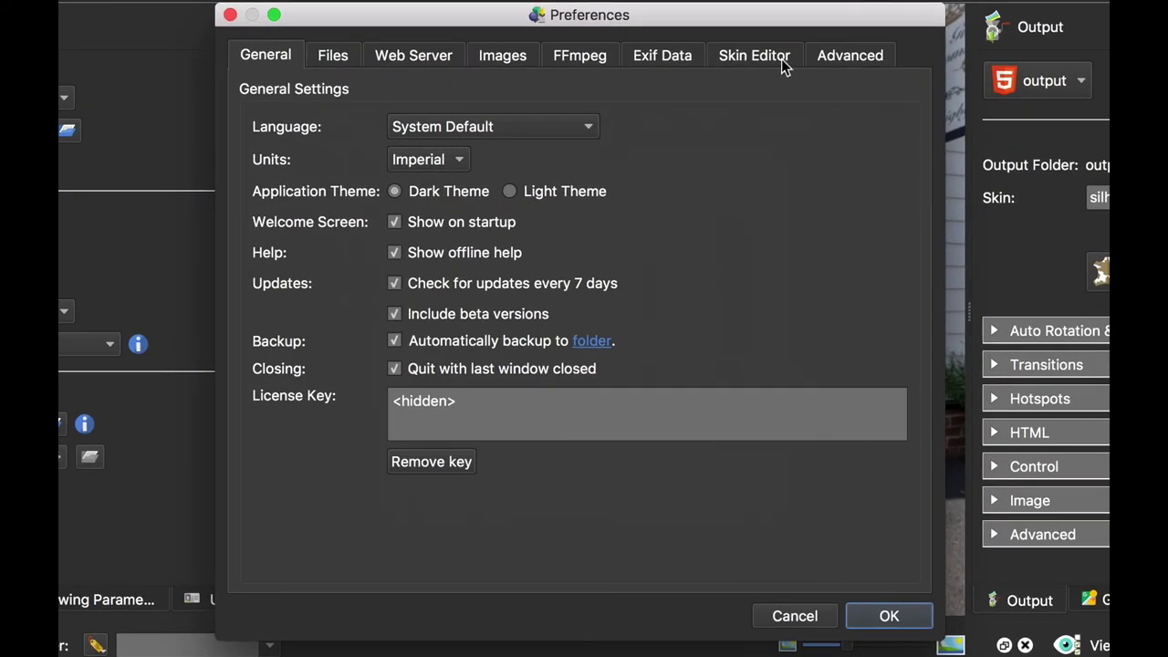
pyautogui.click(747, 75)
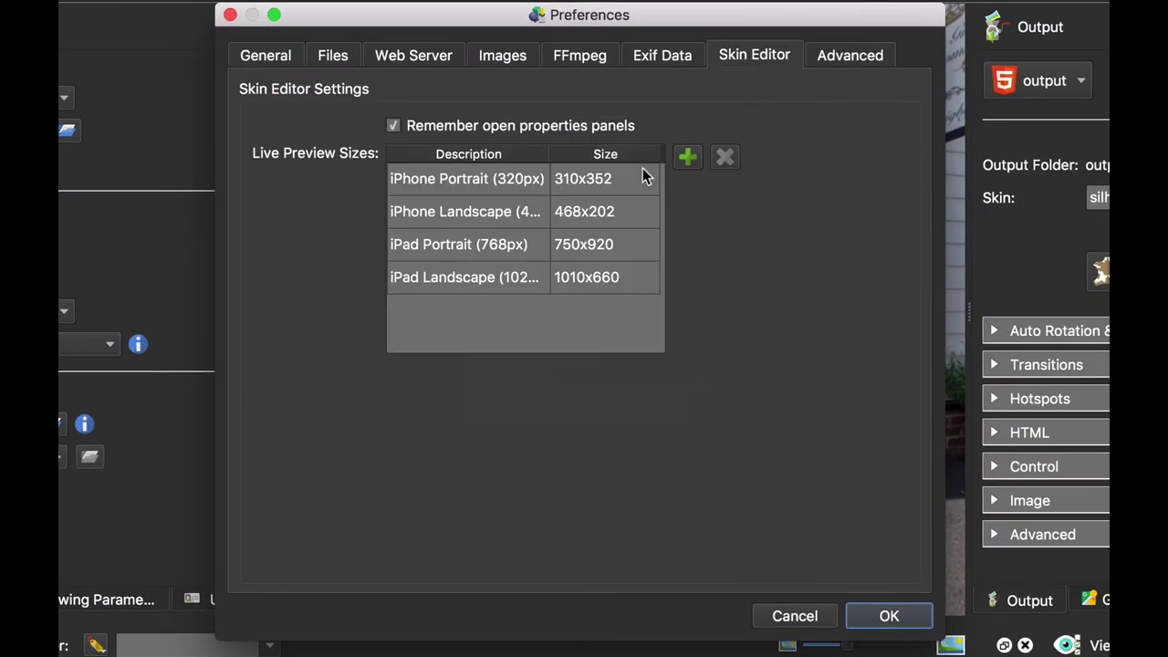
pyautogui.click(848, 56)
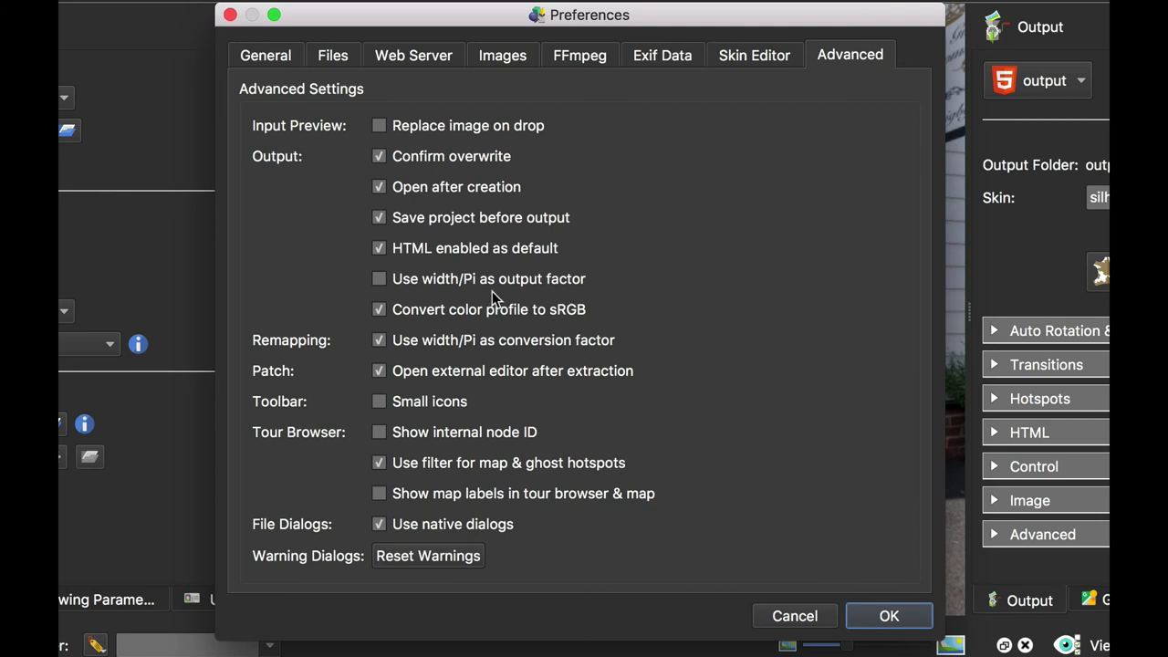
pyautogui.click(380, 280)
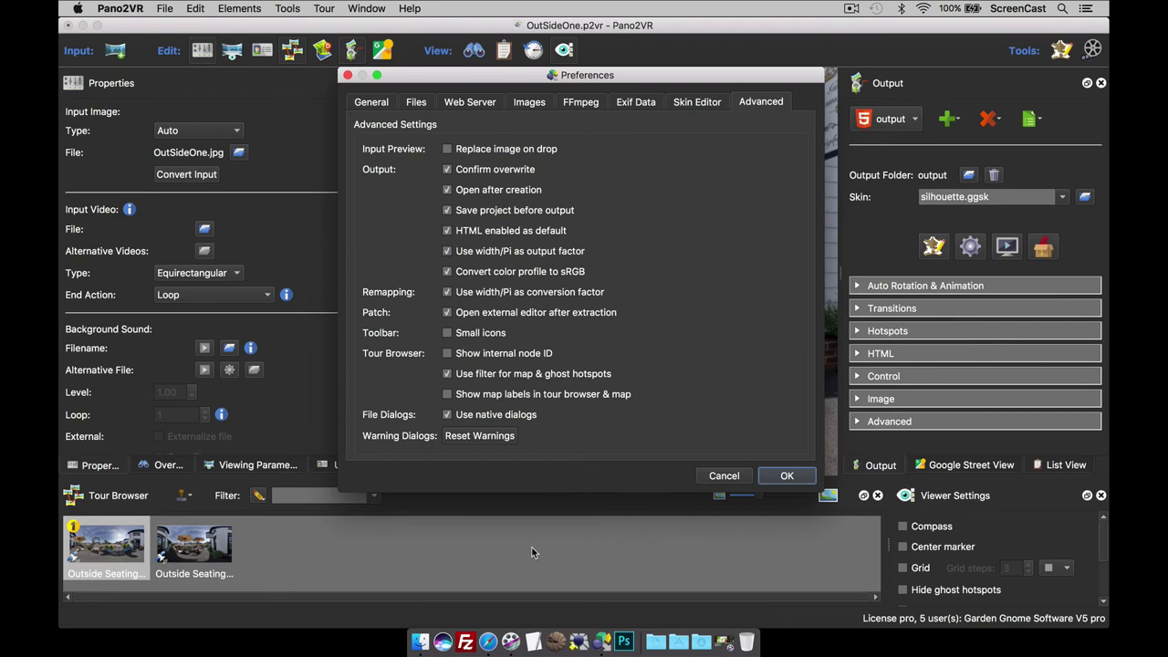
# Discard the width/Pi change and enable Show internal node ID in Advanced preferences.
pyautogui.click(735, 478)
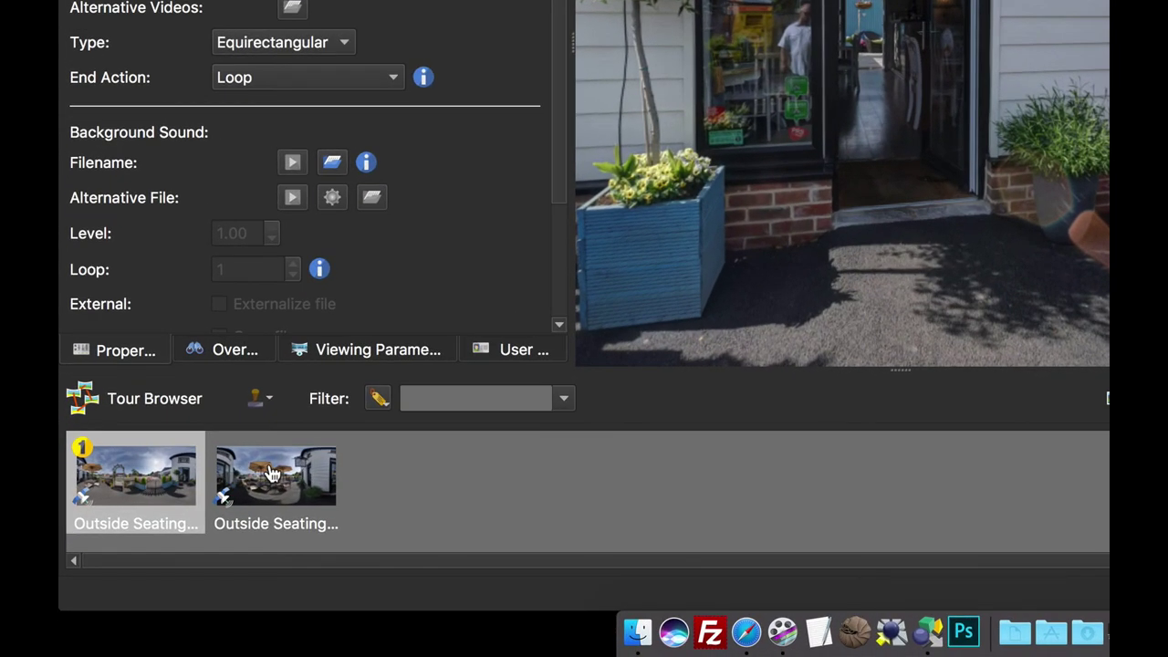
pyautogui.moveTo(271, 472)
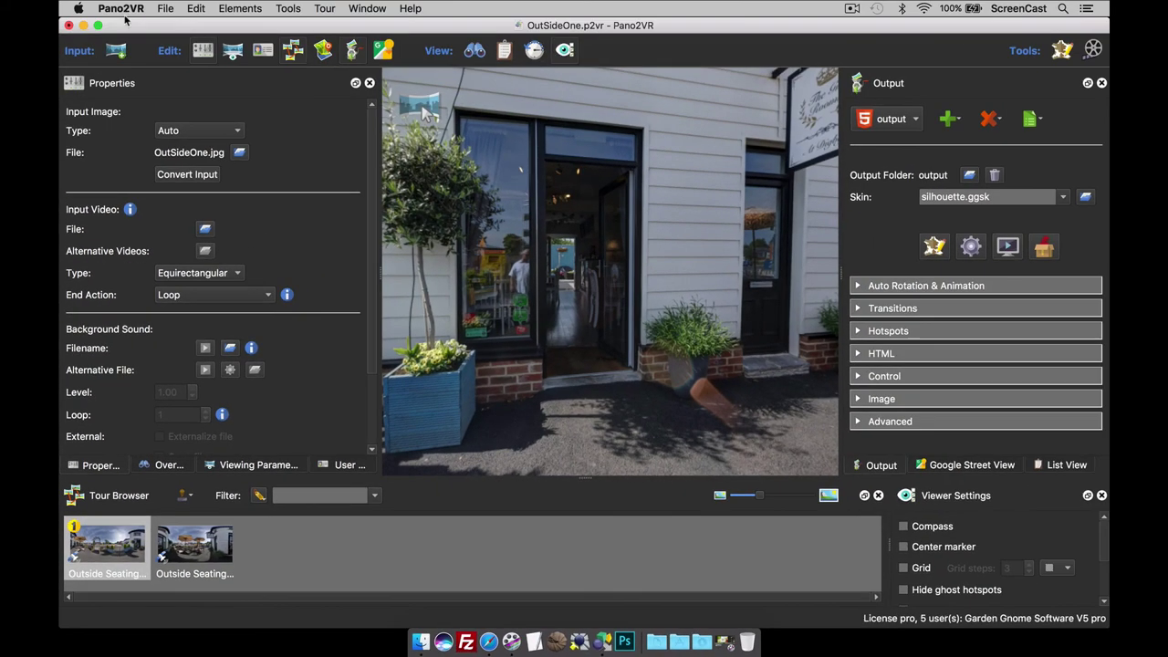
pyautogui.click(119, 8)
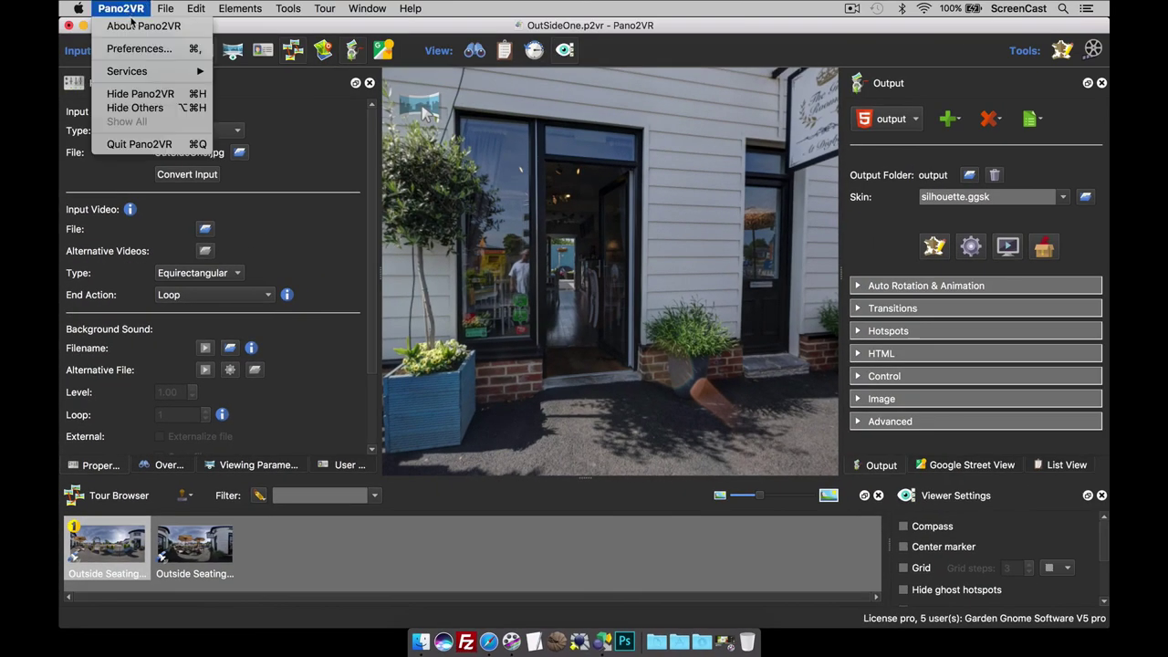
pyautogui.click(139, 49)
pyautogui.click(772, 103)
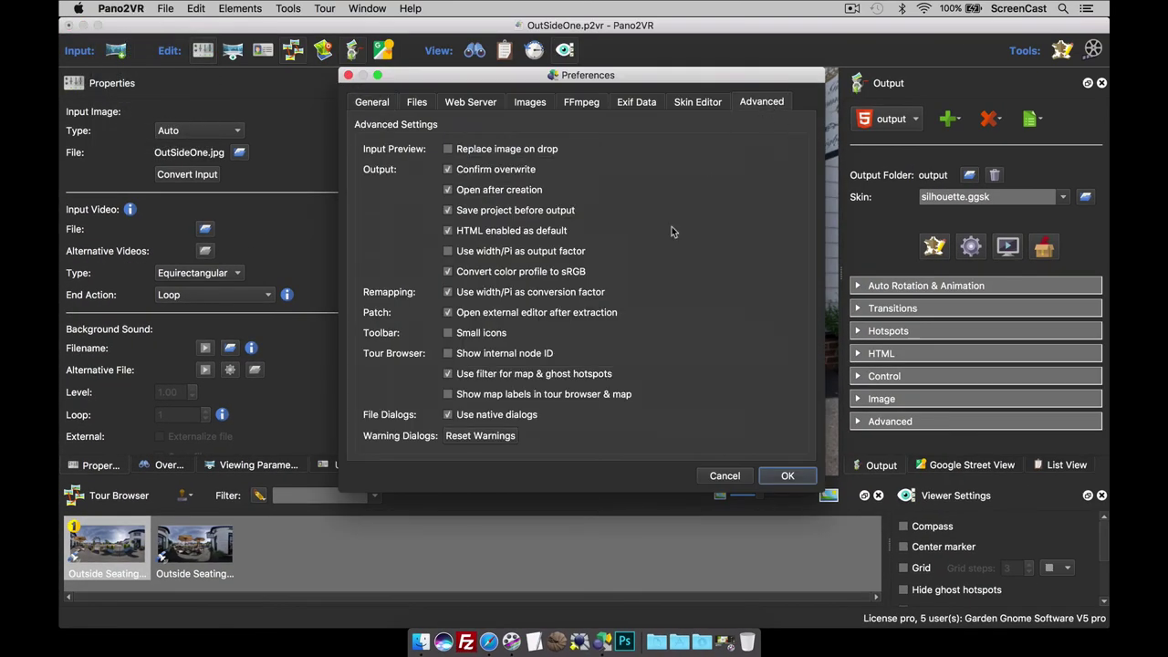
pyautogui.click(787, 476)
# Check a Tour Browser thumbnail for its internal node ID, such as node2.
pyautogui.rightClick(395, 531)
pyautogui.click(355, 536)
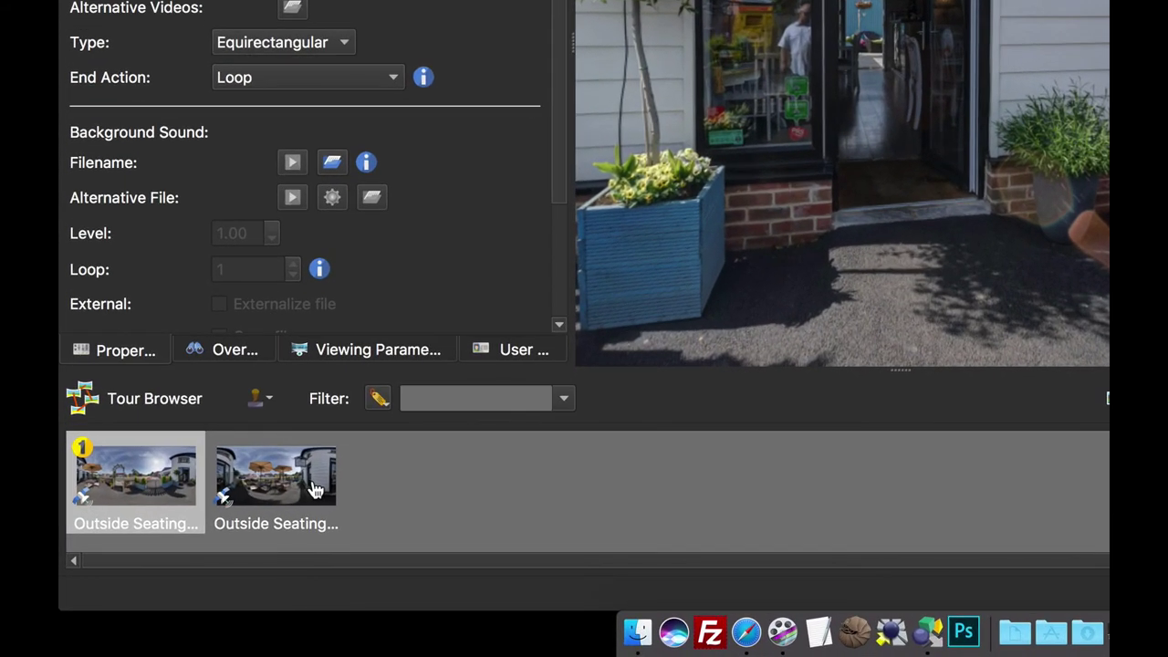
pyautogui.moveTo(315, 490)
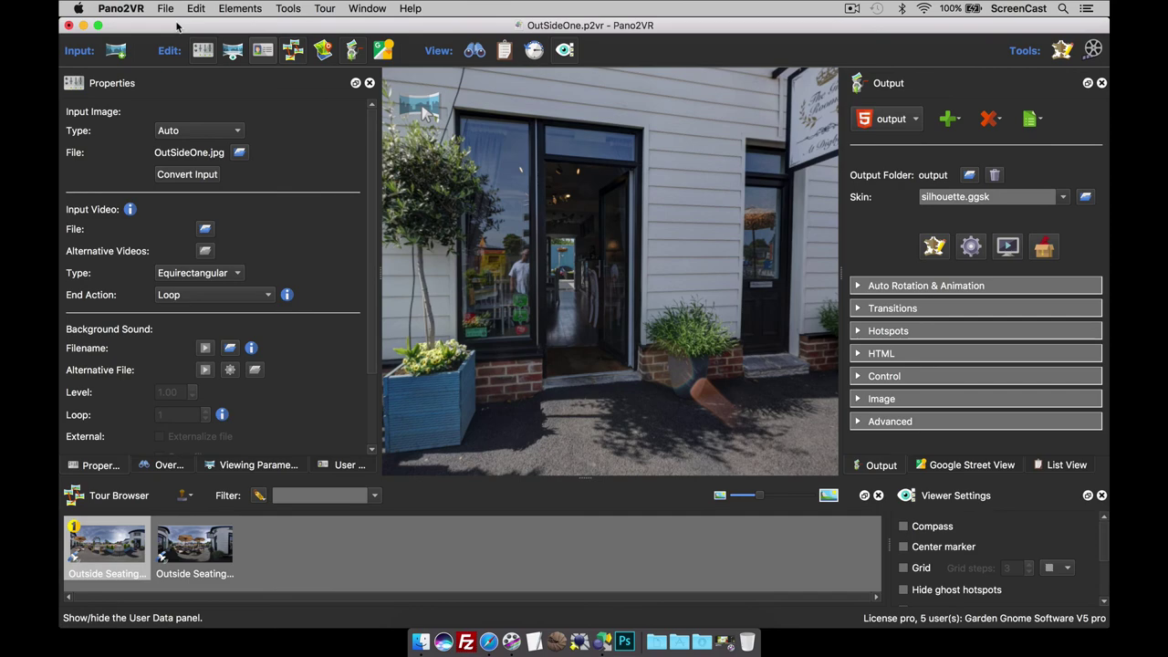
# Review the Advanced preferences and close them without changes.
pyautogui.click(126, 10)
pyautogui.click(144, 46)
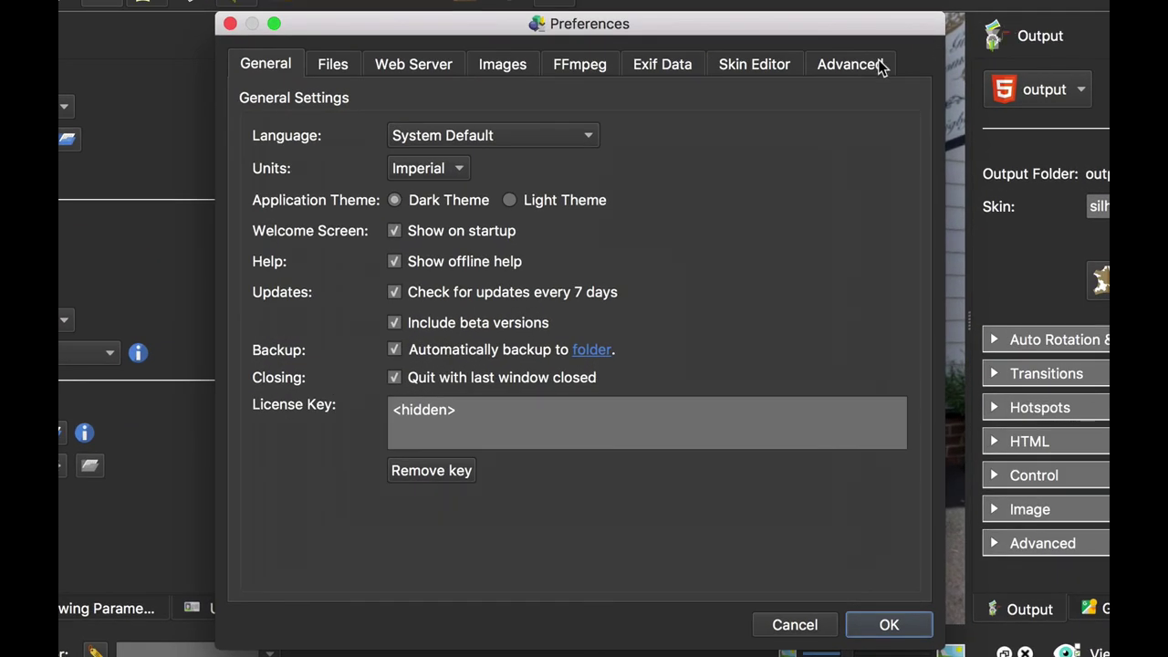
pyautogui.click(776, 102)
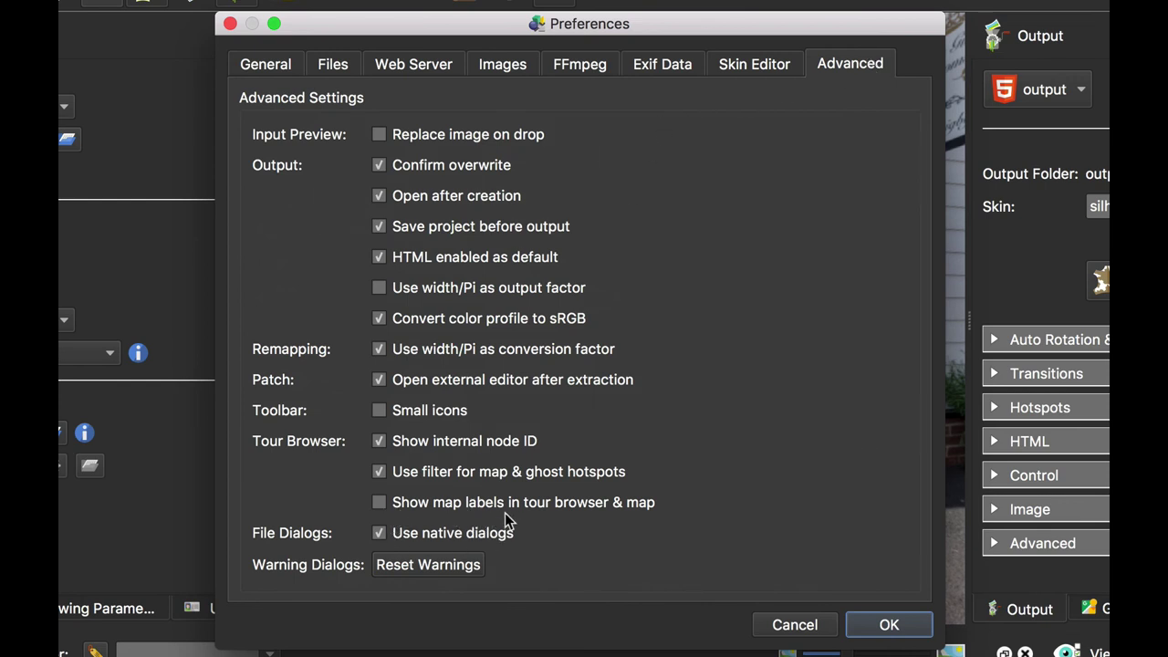
pyautogui.click(795, 628)
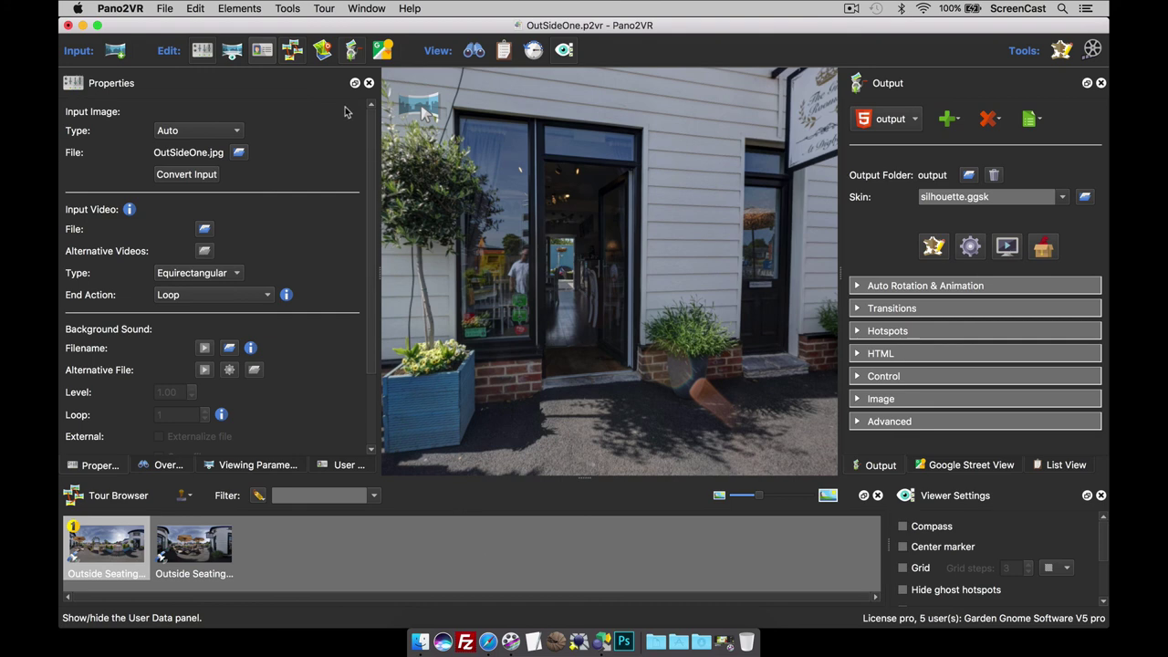
# Open the Tour Map and select the two Outside Seating panoramas in the Tour Browser.
pyautogui.click(323, 50)
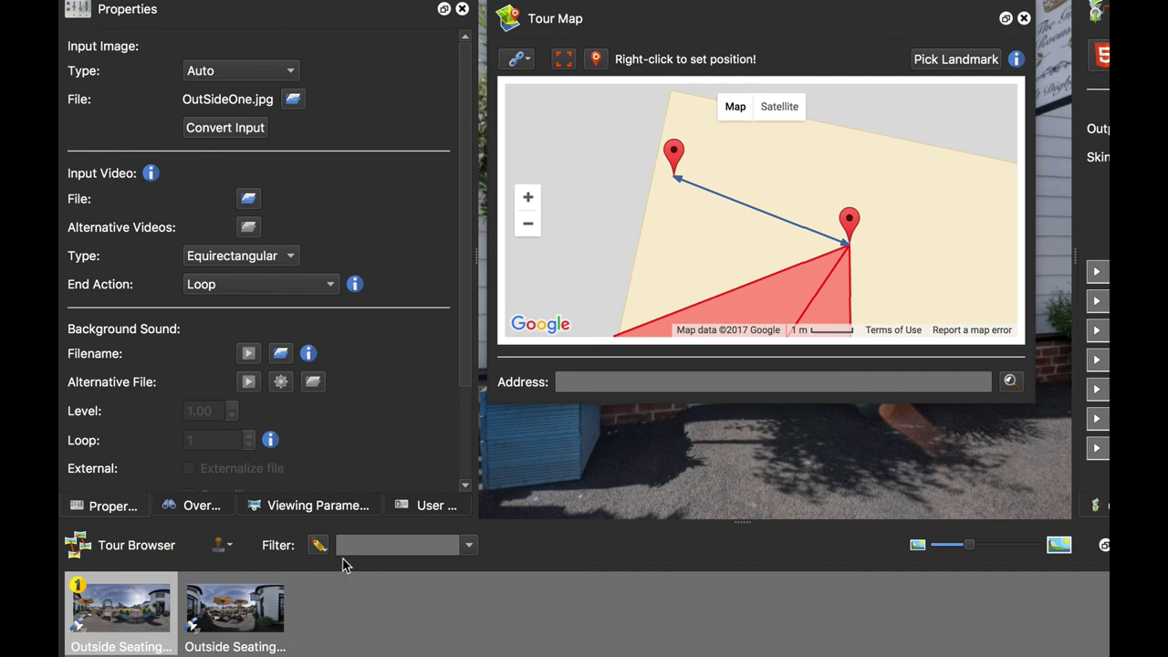
pyautogui.click(255, 628)
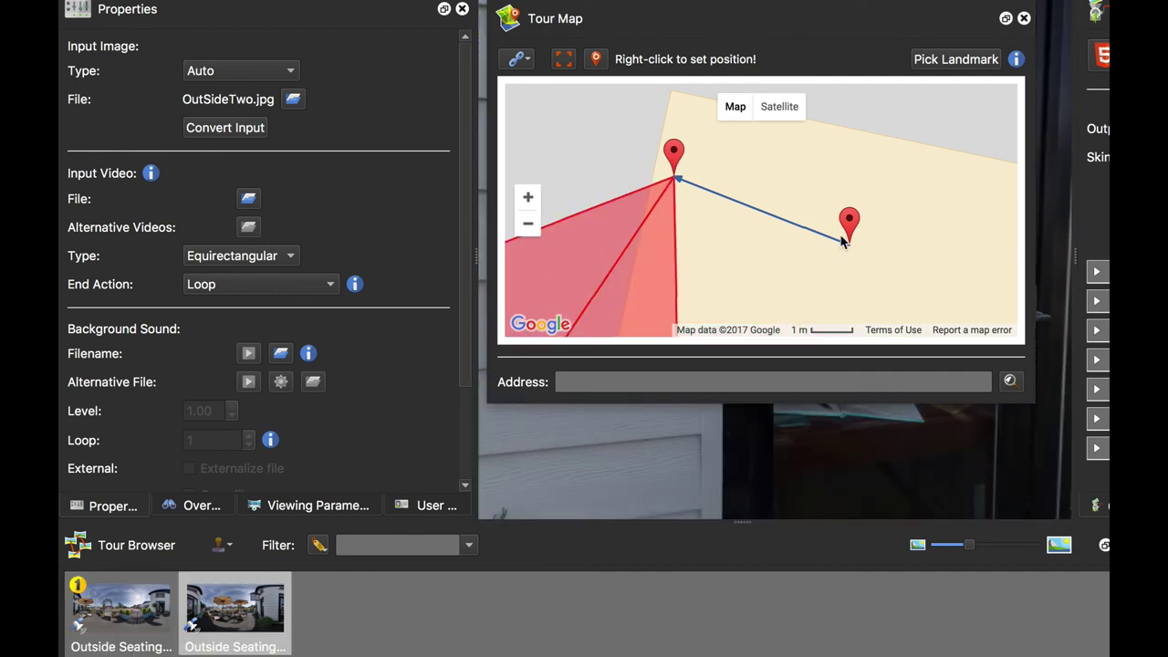
pyautogui.click(155, 613)
pyautogui.click(254, 620)
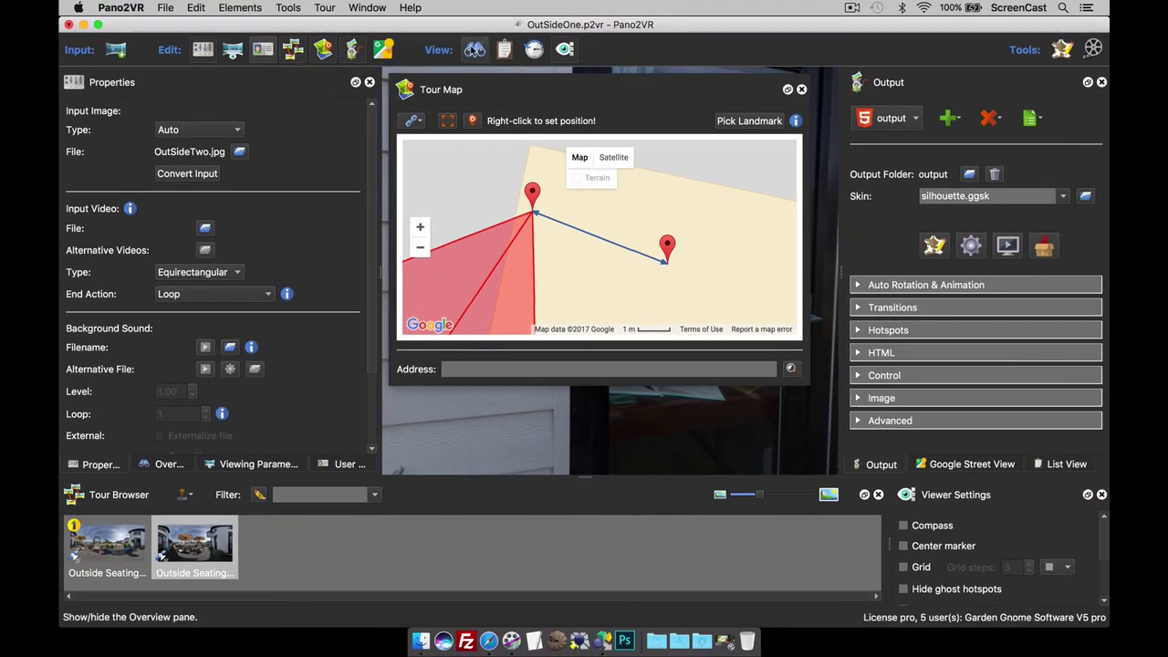
# Enable Show map labels in tour browser & map, then reopen the Tour Map to see labels A and B.
pyautogui.click(383, 49)
pyautogui.click(119, 8)
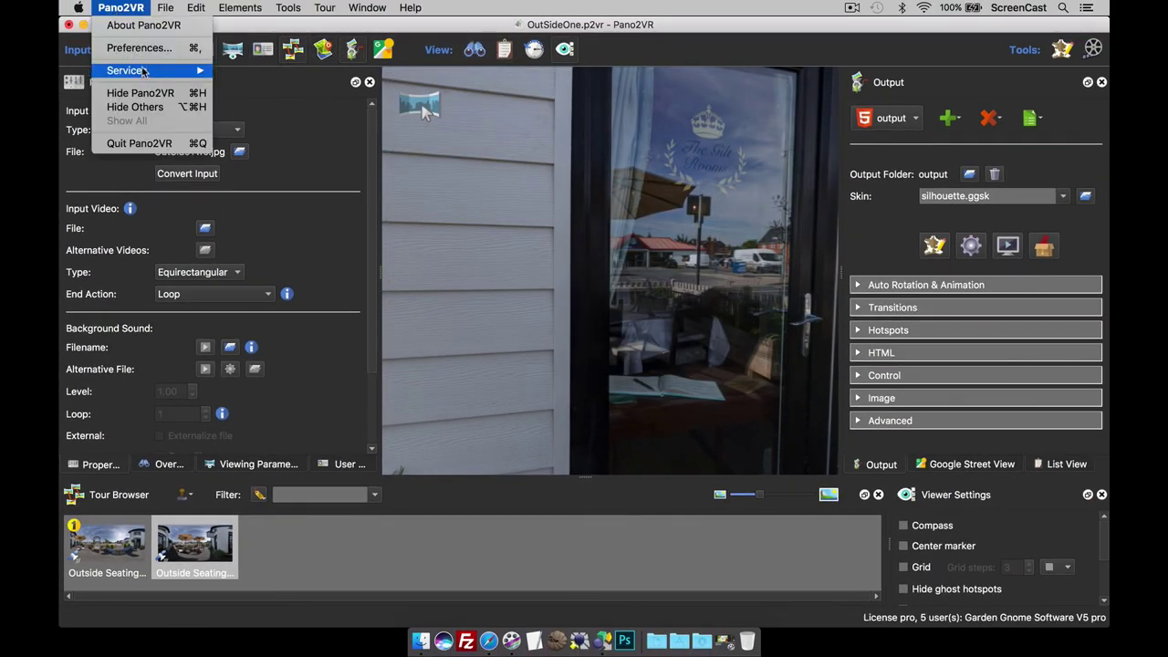
pyautogui.click(119, 51)
pyautogui.click(768, 102)
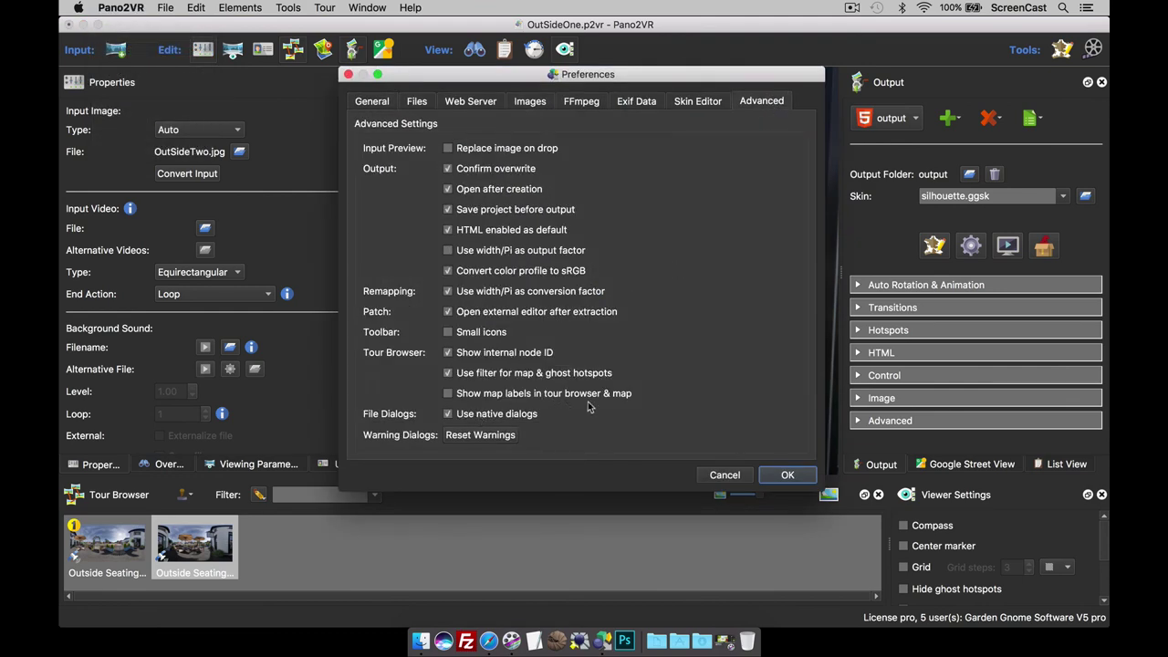
pyautogui.click(788, 477)
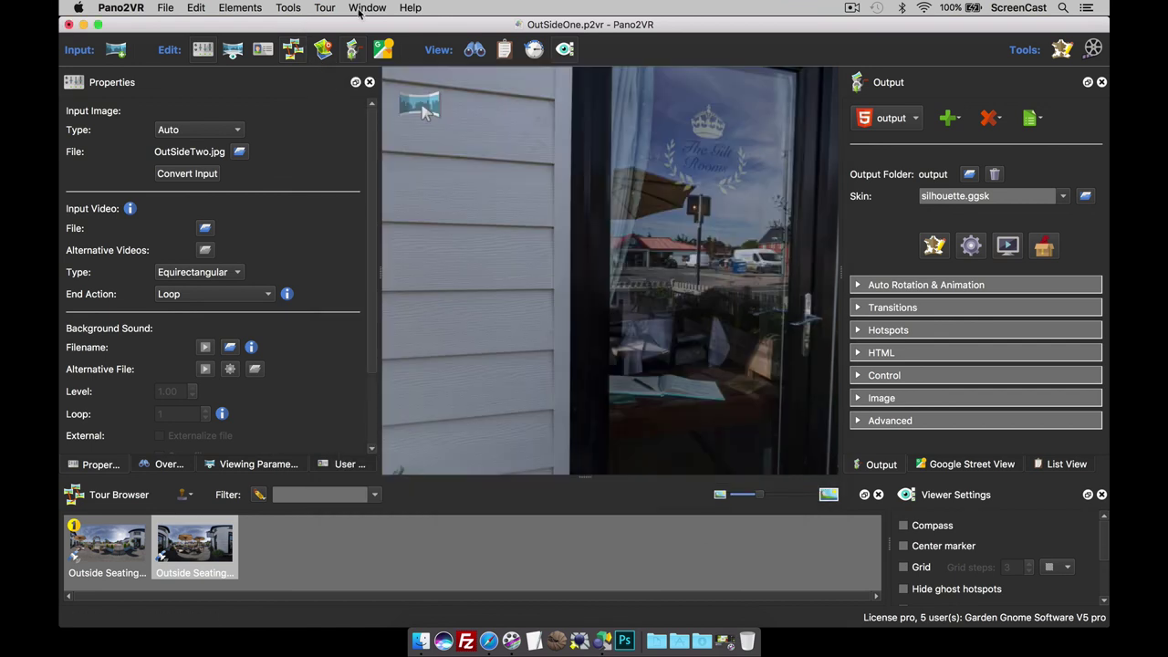
pyautogui.click(325, 53)
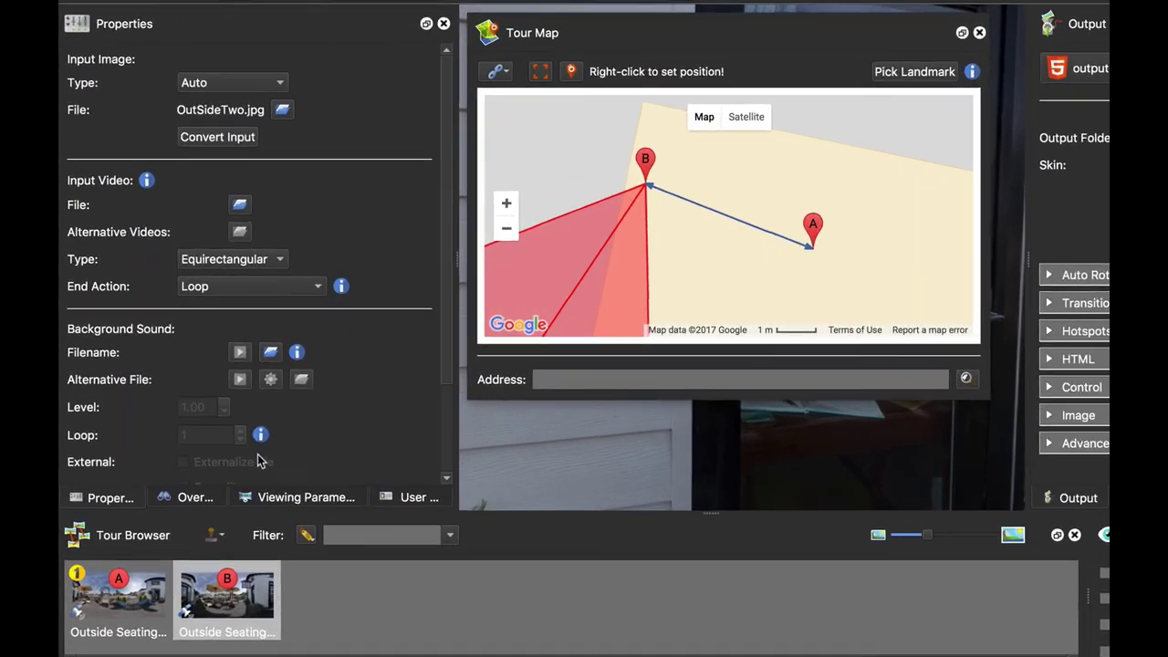